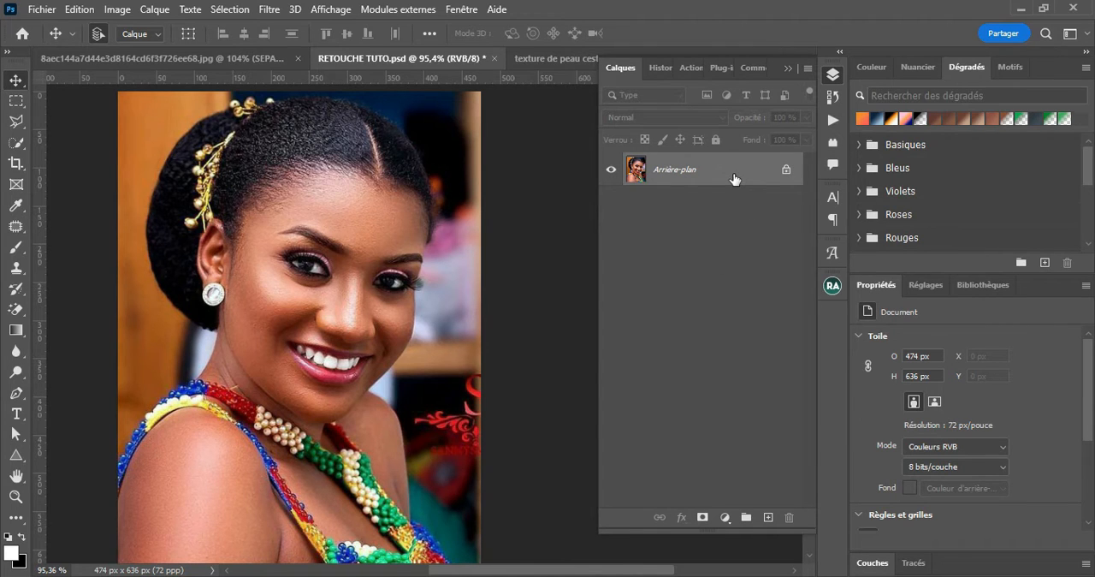
Duplicate the background portrait layer and convert the copy to a smart object
key("ctrl+j")
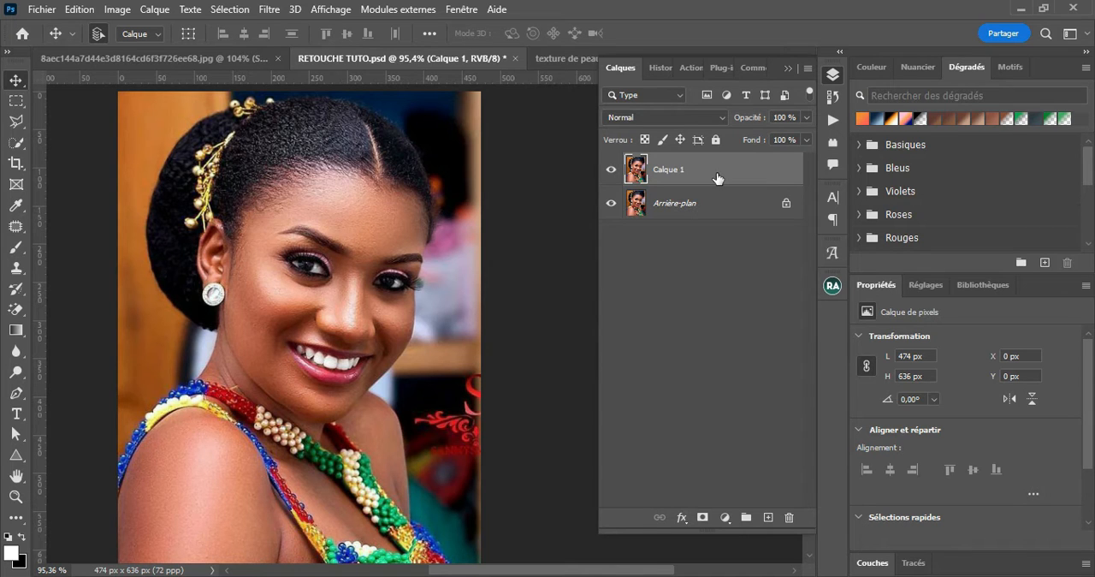
right_click(717, 177)
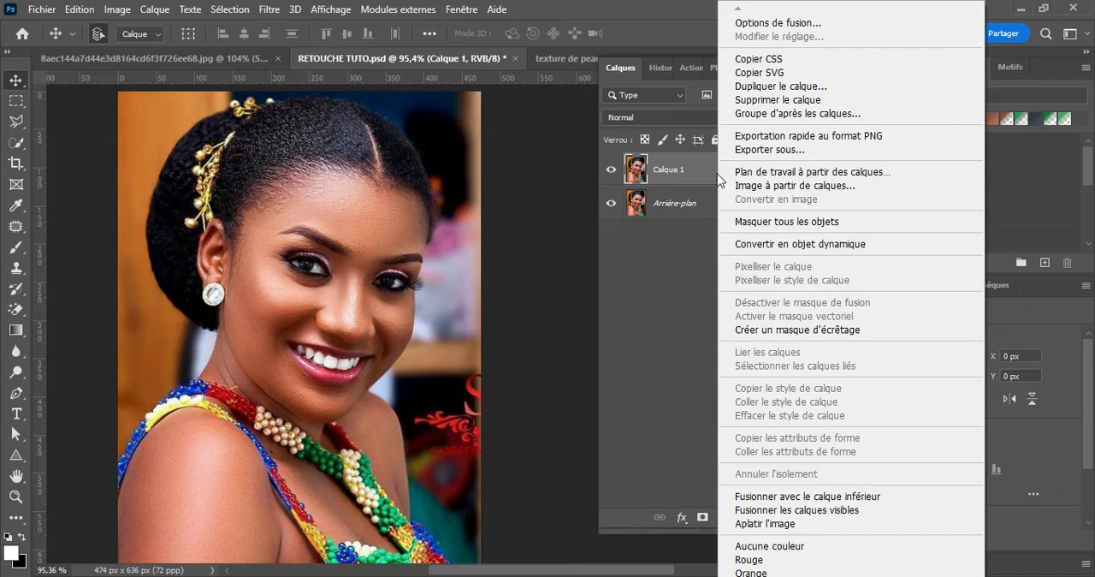
left_click(799, 245)
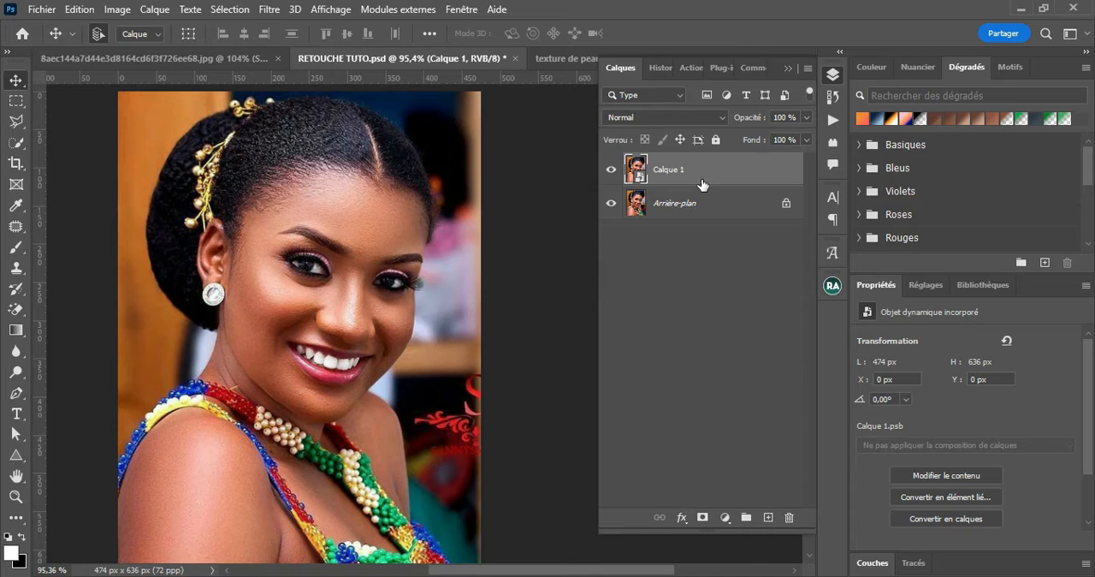
Open the Camera Raw filter on the smart object and set Textures to +21 and Clarté to +21
left_click(270, 10)
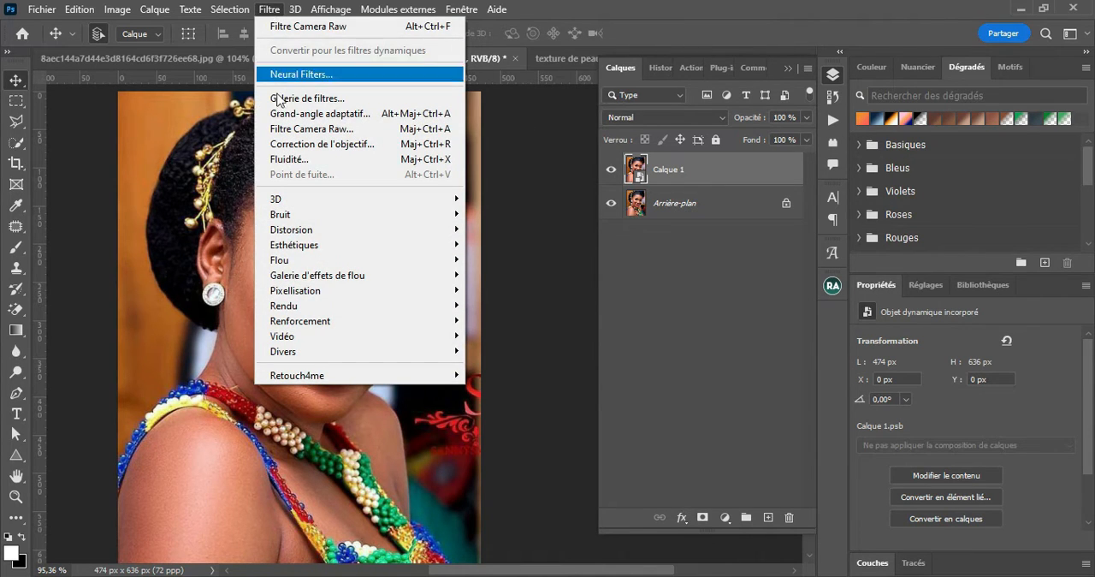
left_click(319, 129)
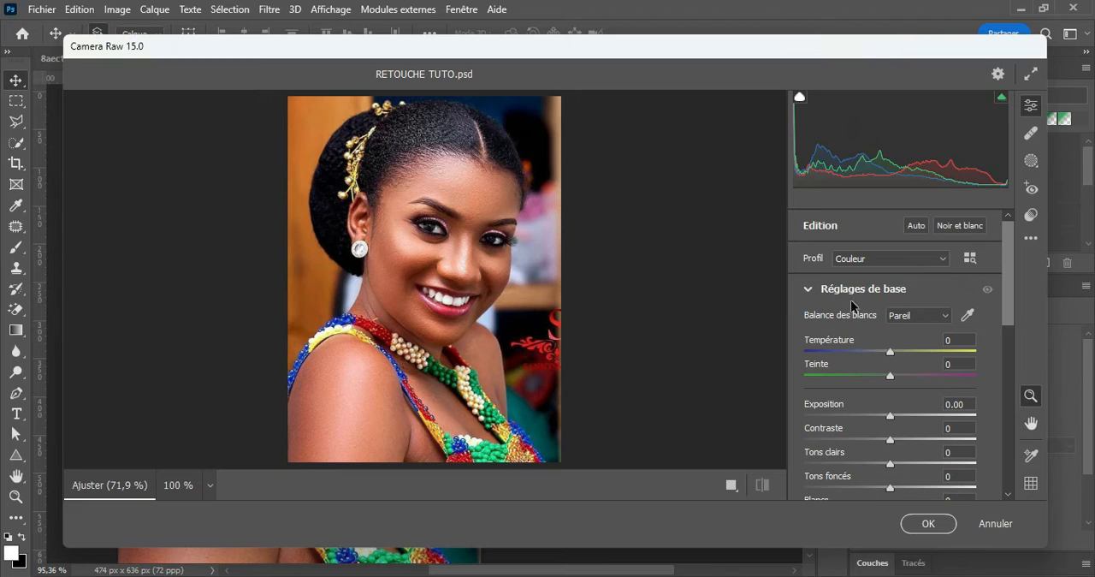
left_click(808, 292)
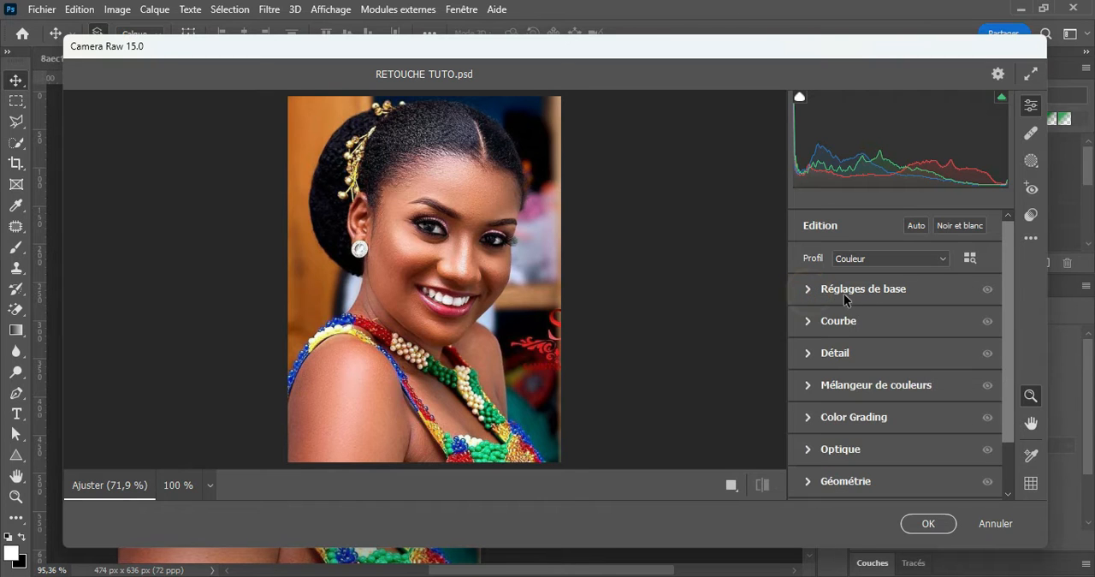
left_click(809, 289)
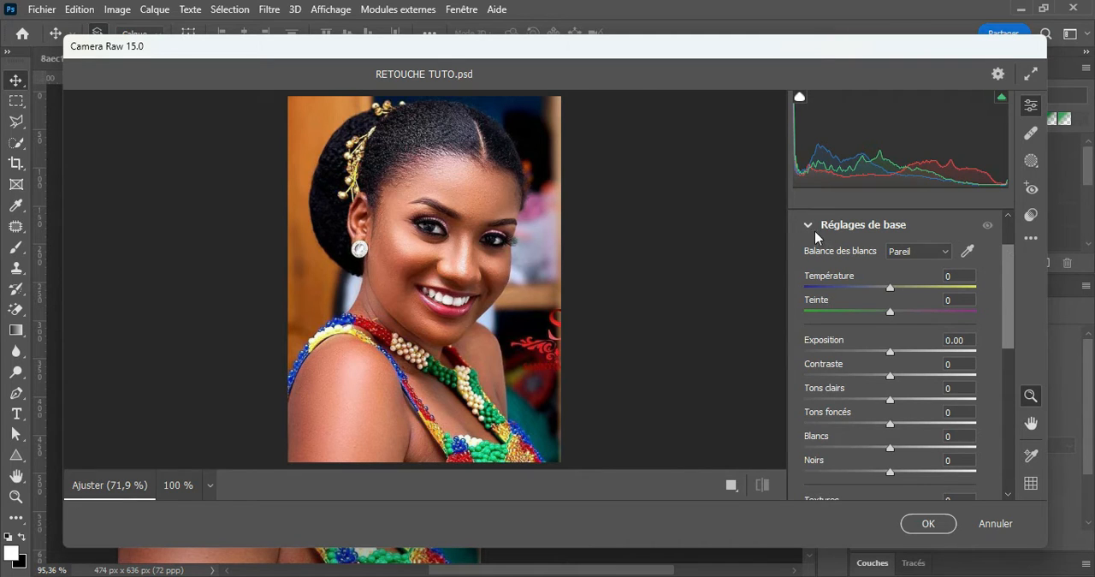
left_click_drag(1010, 260, 1006, 335)
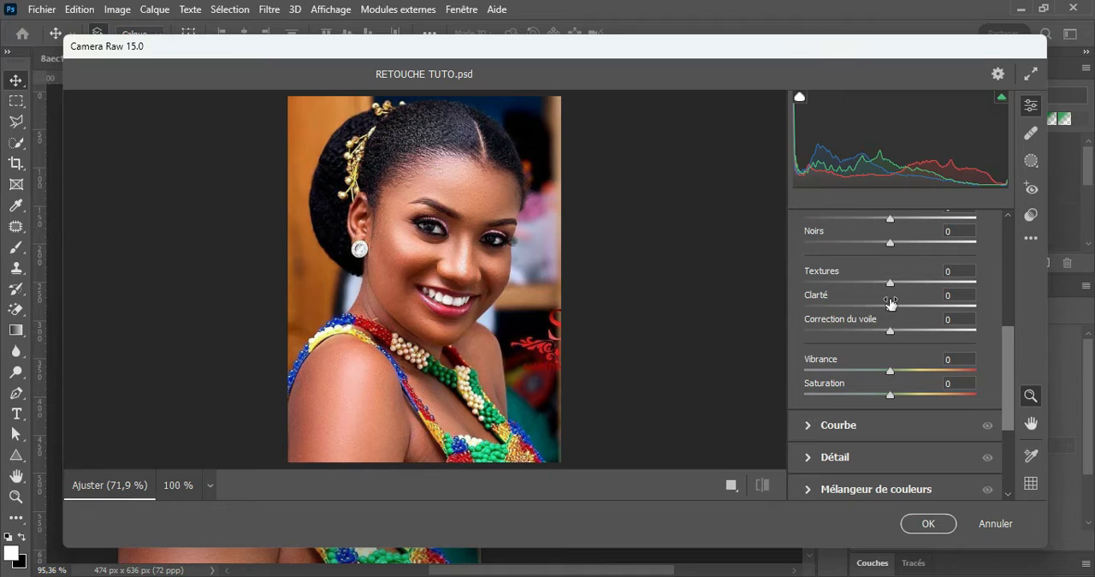
mouse_move(889, 302)
mouse_move(890, 289)
left_mouse_down()
mouse_move(916, 288)
mouse_move(909, 295)
left_mouse_up()
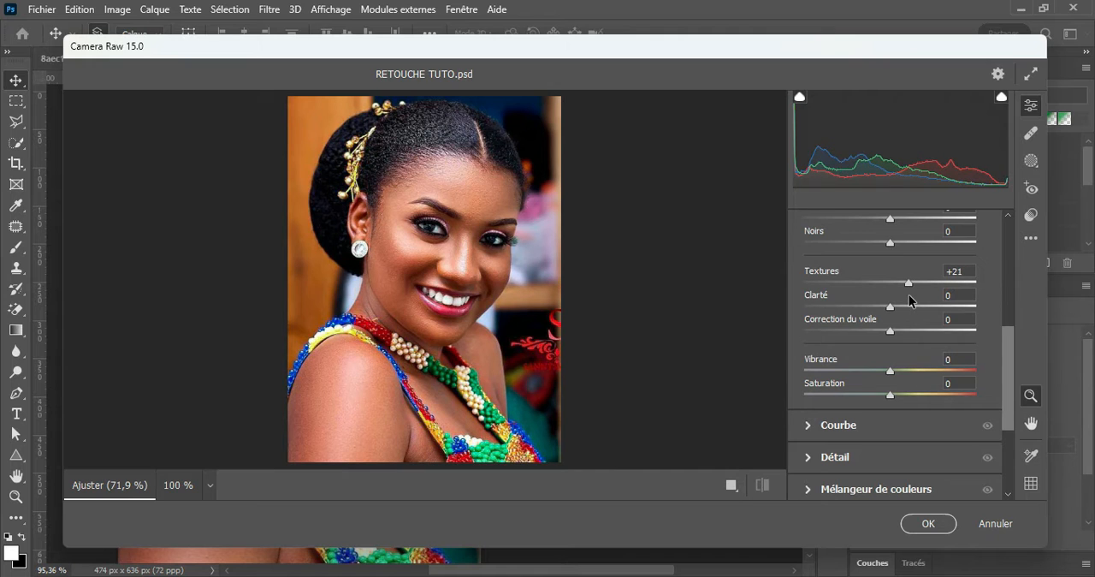
left_click(969, 271)
mouse_move(934, 278)
left_click(952, 296)
type("21")
key("Return")
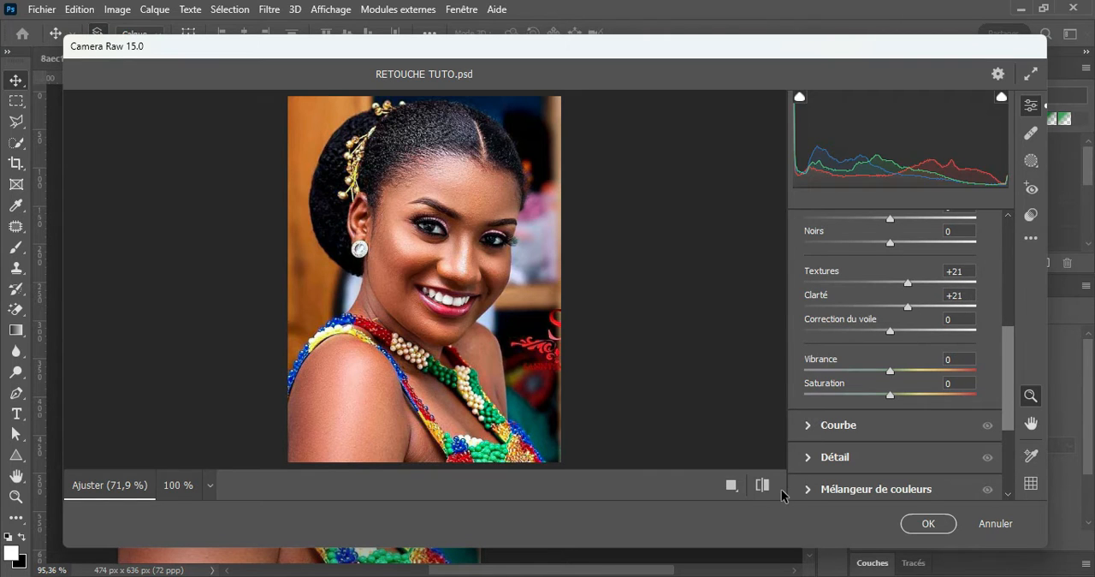
In Color Grading, tint the shadows (Tons foncés) blue and the highlights (Tons clairs) orange at about hue 33, saturation 38
left_click_drag(1011, 359, 1006, 439)
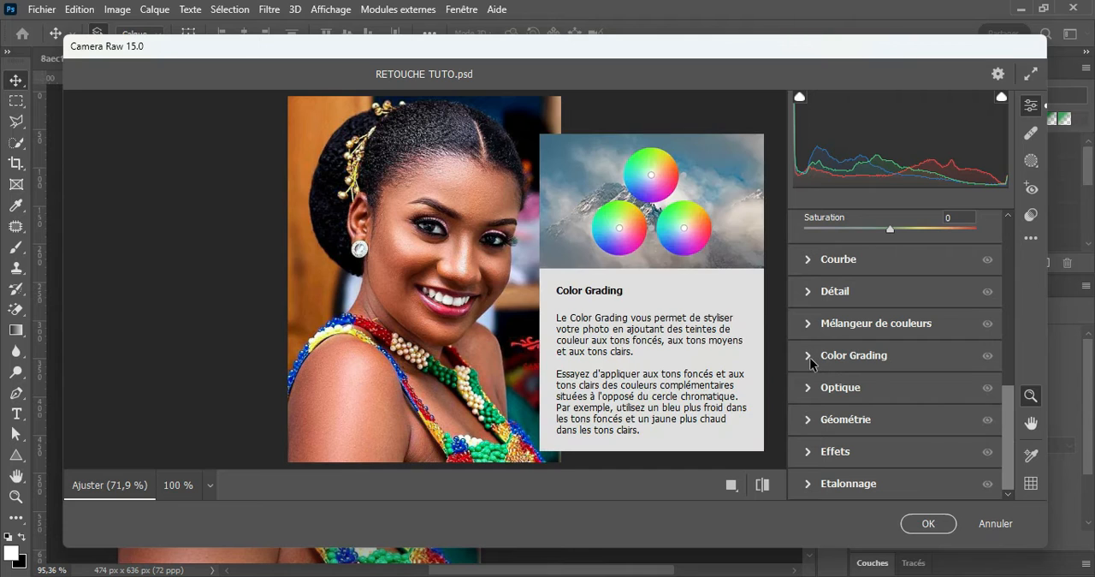
left_click(810, 356)
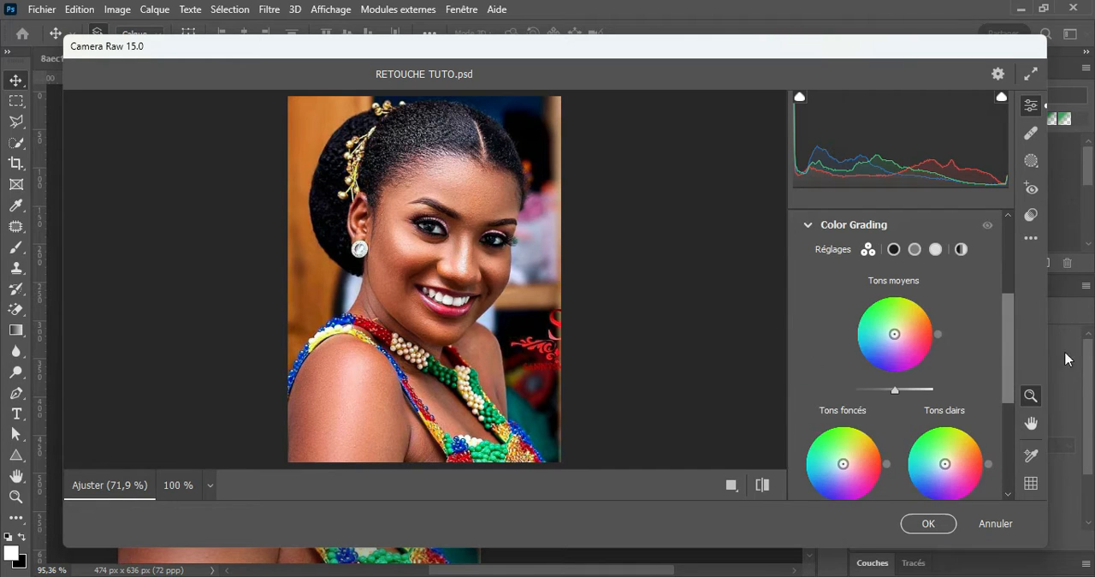
left_click_drag(1012, 299, 1009, 358)
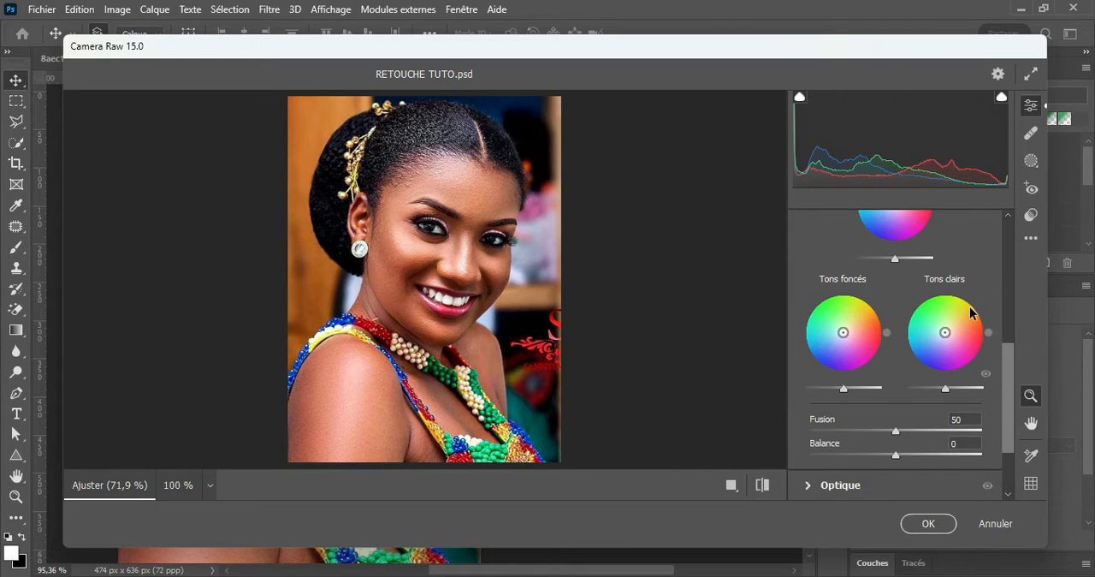
mouse_move(843, 333)
left_mouse_down()
mouse_move(837, 364)
mouse_move(838, 337)
mouse_move(837, 348)
left_mouse_up()
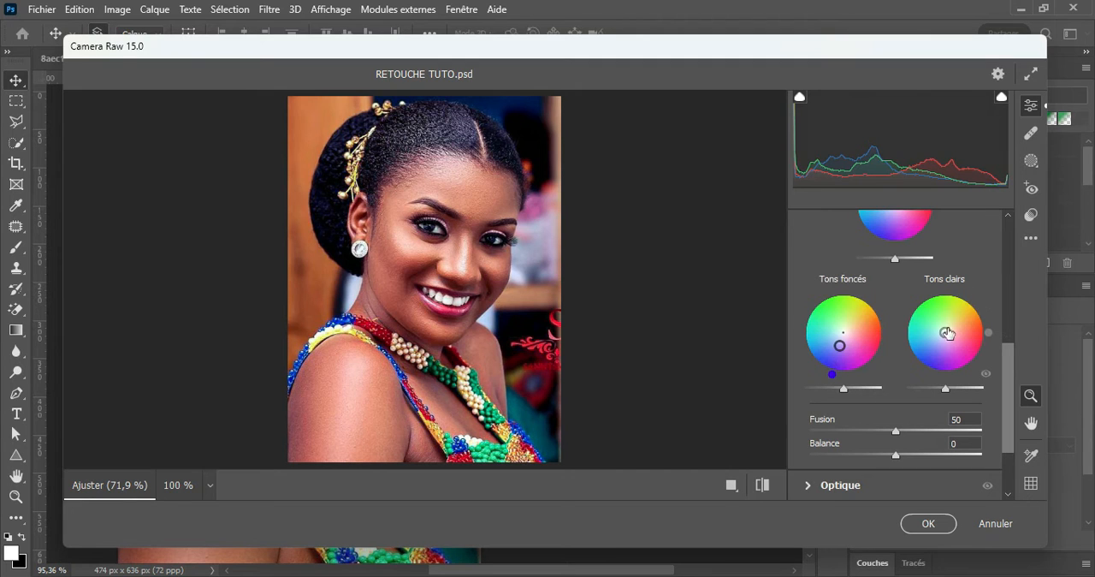
left_click_drag(945, 332, 955, 326)
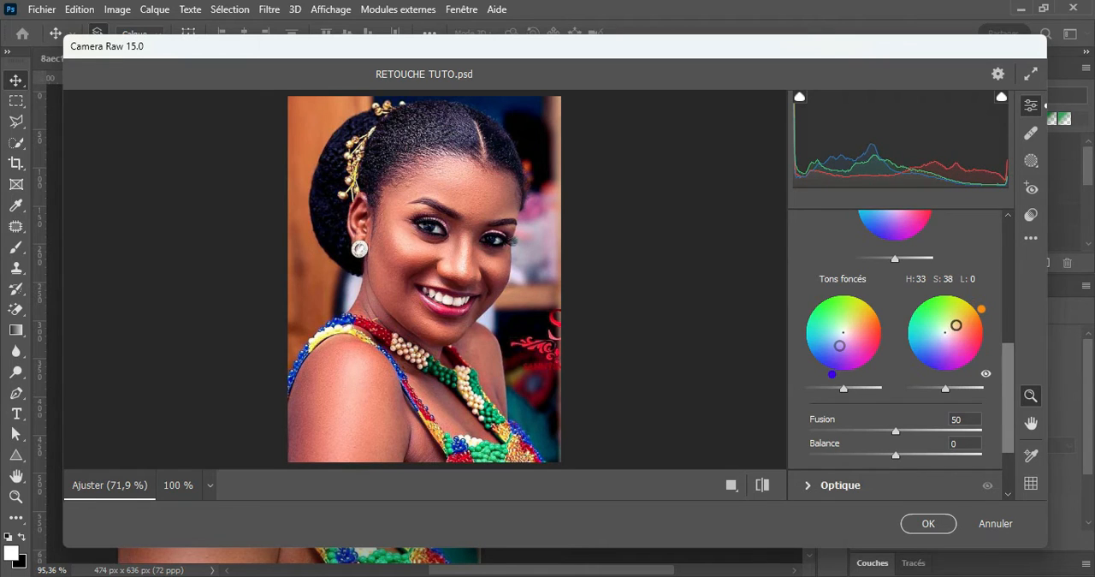
left_click_drag(955, 326, 955, 325)
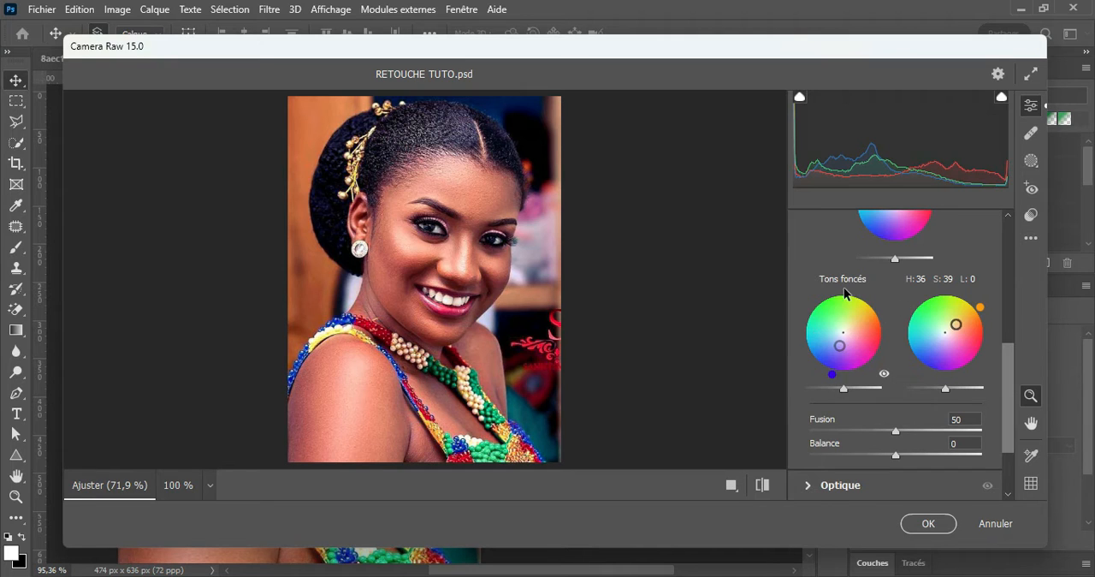
Compare the portrait with and without the Camera Raw settings, and apply the filter to the smart object
left_click(762, 486)
left_click(762, 486)
left_click(762, 486)
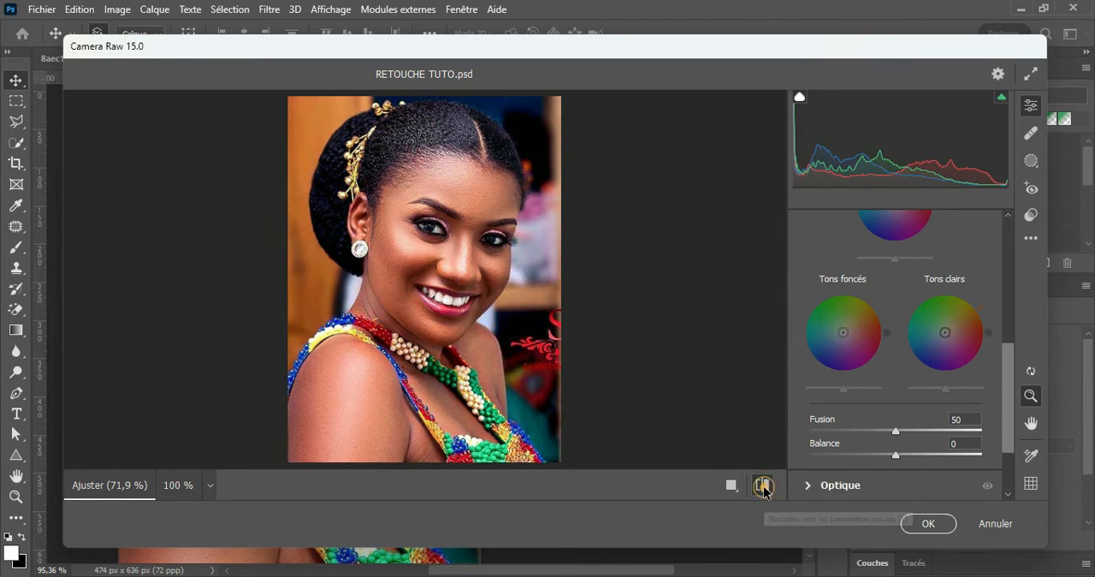
left_click(762, 486)
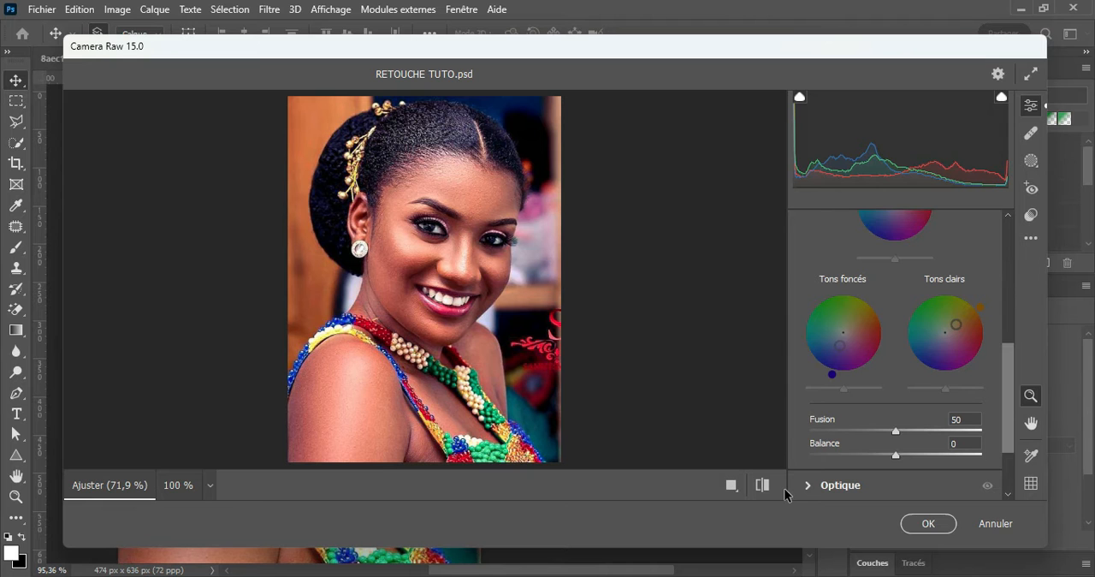
left_click(931, 518)
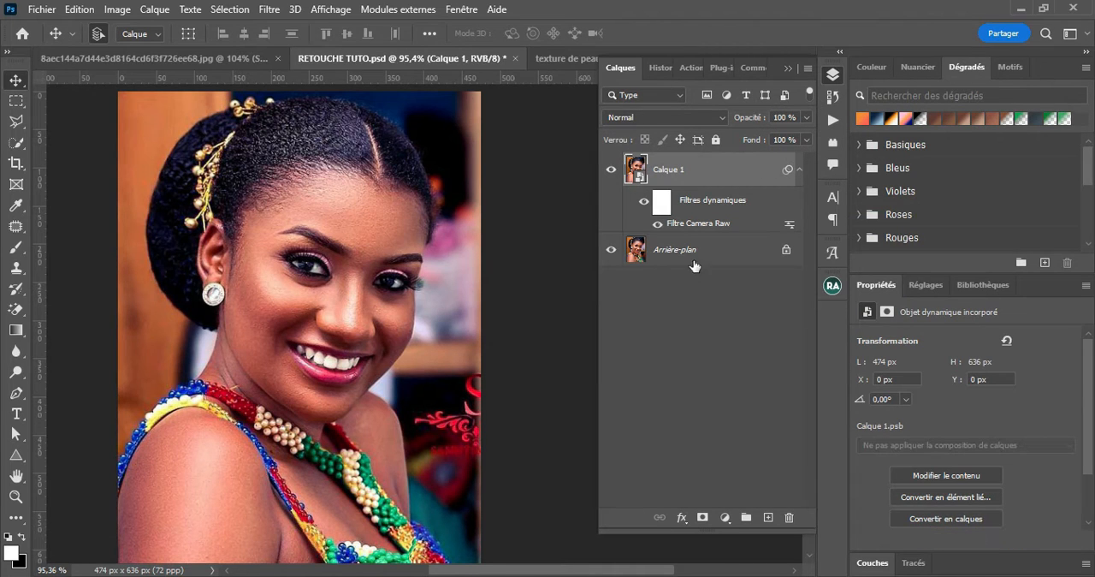
Duplicate the filtered smart object layer and rasterize the copy
key("ctrl+j")
right_click(734, 176)
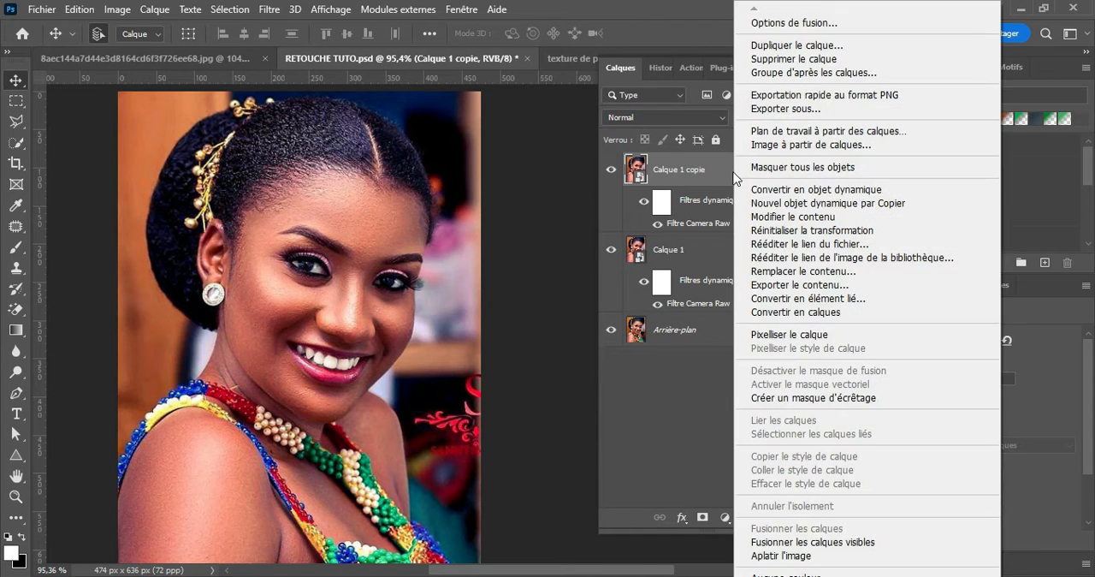
left_click(779, 334)
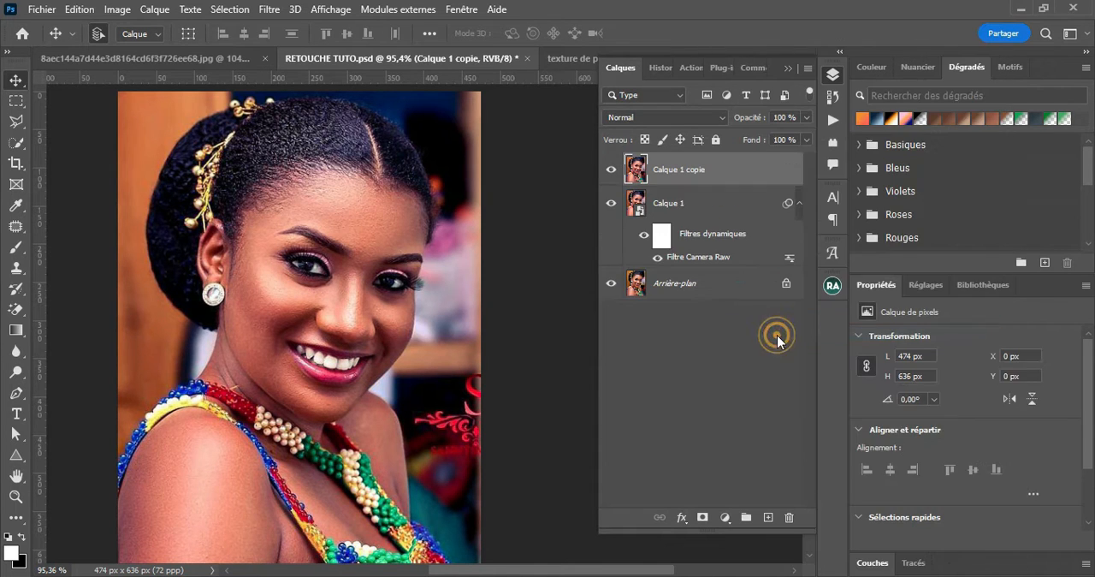
Choose the Mixer Brush tool (Pinceau mélangeur) and clean its brush of any loaded colour
left_click(24, 248)
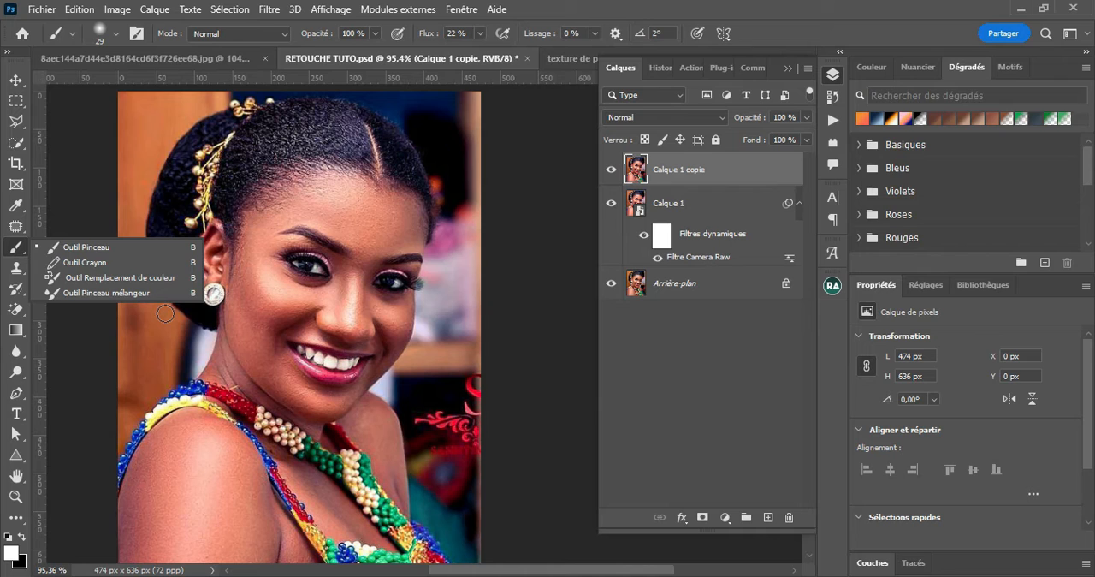
left_click(94, 293)
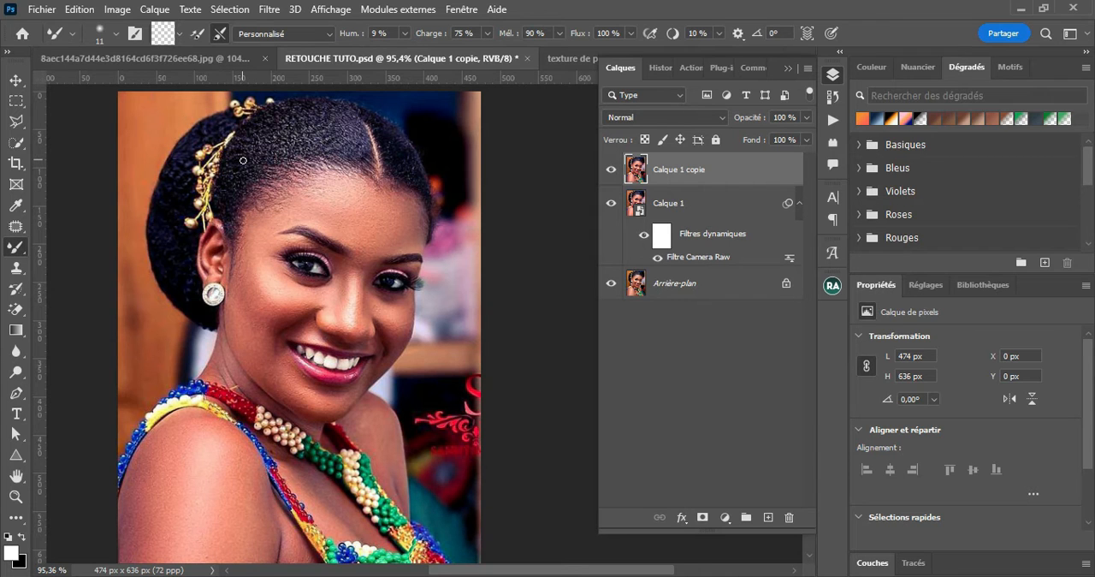
left_click(179, 34)
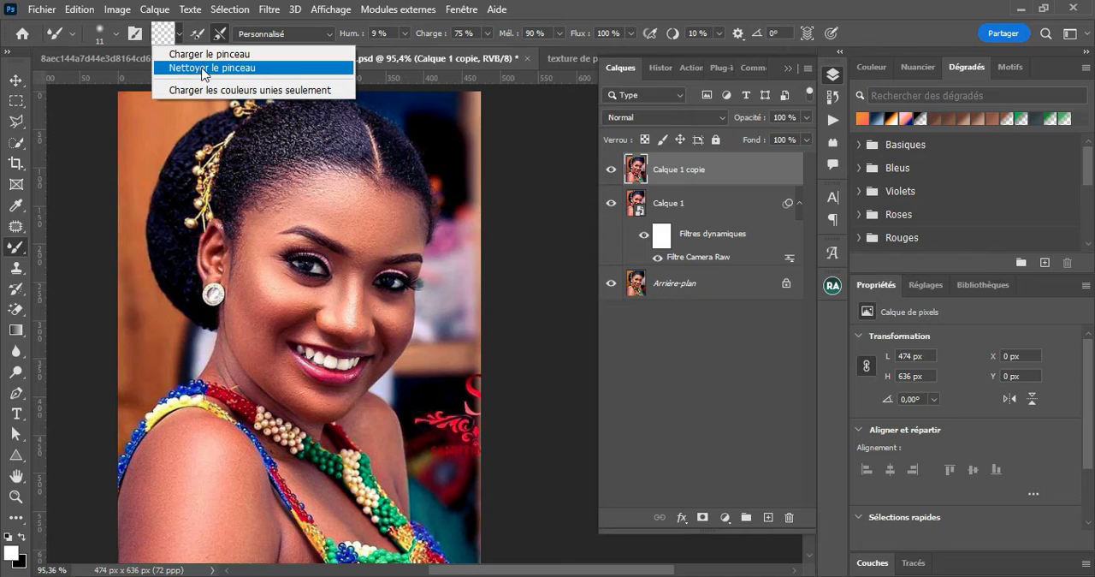
left_click(236, 68)
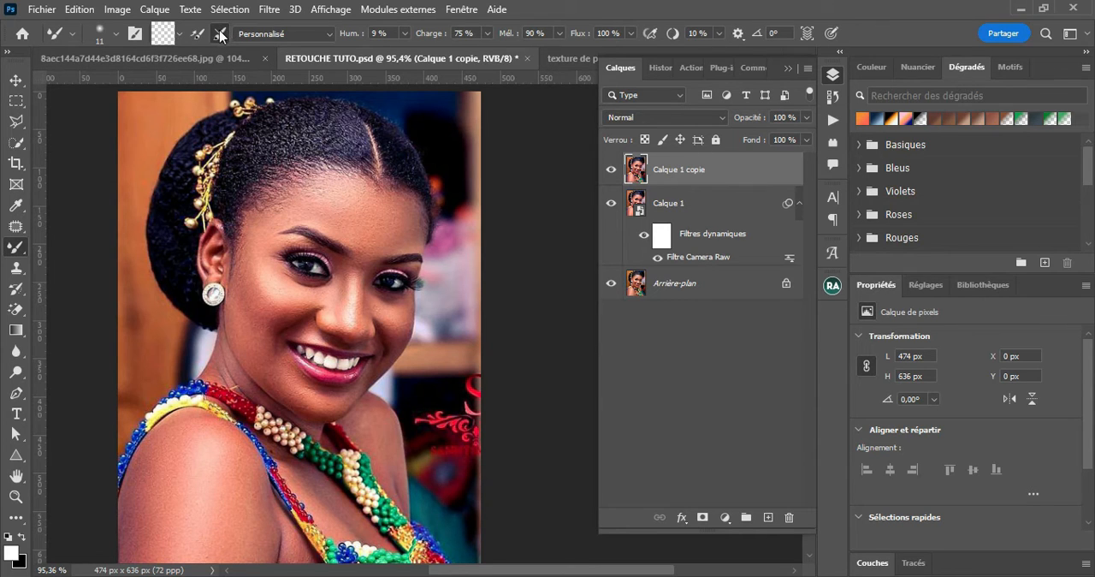
Check the Mixer Brush's wetness, load, mix, flow and smoothing values
left_click(392, 33)
left_click_drag(392, 31, 359, 43)
left_click_drag(480, 34, 433, 36)
left_click(537, 32)
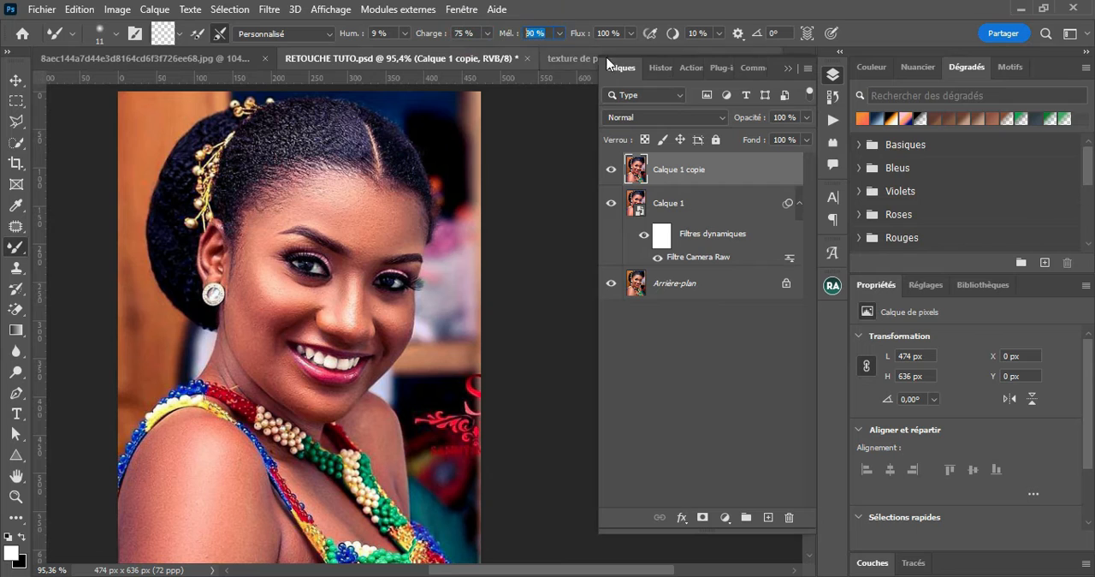
left_click_drag(614, 33, 580, 49)
left_click(700, 32)
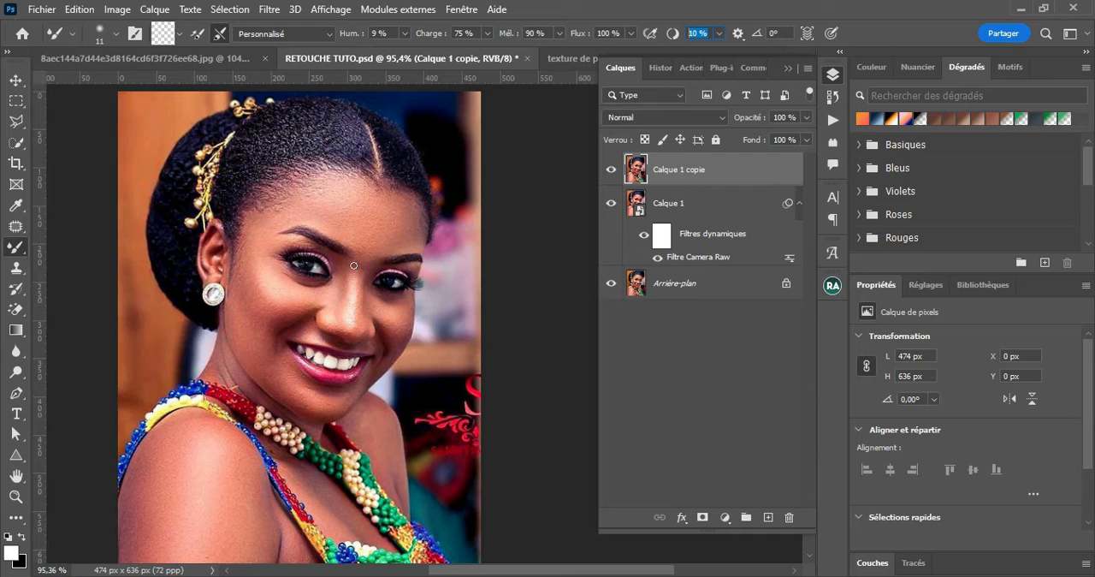
Enlarge the Mixer Brush to 83 px, reduce it to 57 px, and blend the forehead skin smooth on the rasterized copy
key("bracketright")
key("bracketright")
key("bracketright")
key("bracketright")
key("bracketright")
left_click_drag(352, 225, 367, 226)
left_click_drag(343, 296, 321, 302)
left_click_drag(341, 295, 367, 297)
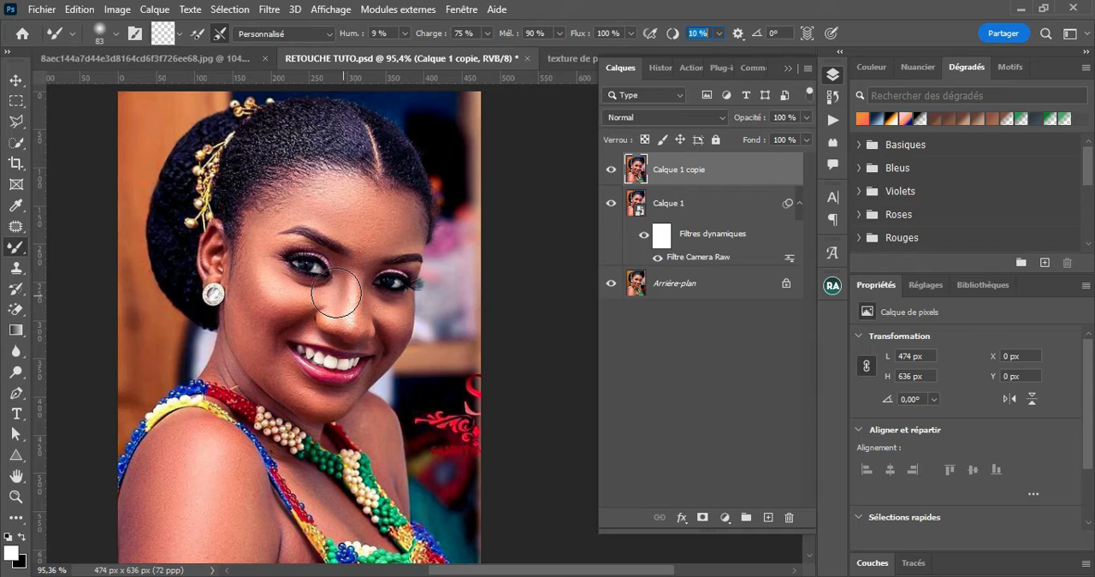
right_click(365, 215, "alt")
mouse_move(318, 208)
left_mouse_down()
mouse_move(301, 203)
mouse_move(351, 193)
mouse_move(322, 197)
mouse_move(395, 210)
mouse_move(410, 230)
mouse_move(345, 213)
mouse_move(370, 238)
mouse_move(388, 228)
mouse_move(367, 237)
mouse_move(368, 249)
mouse_move(325, 201)
mouse_move(303, 209)
left_mouse_up()
Reduce the Mixer Brush to 26 px and smooth the skin along the nose and between the eyebrows
scroll(384, 225, "up", 2)
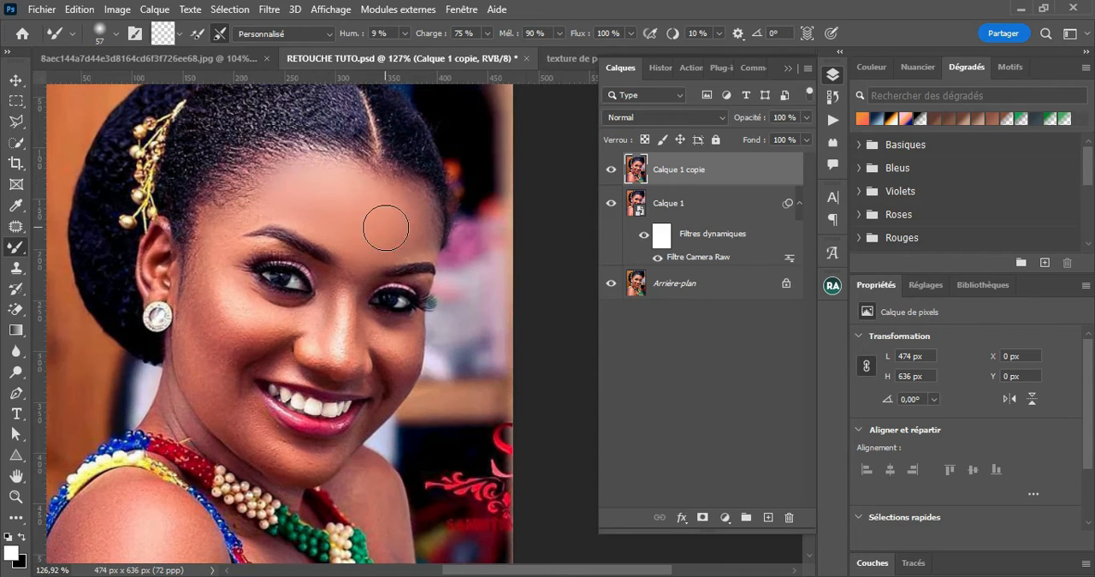
mouse_move(331, 303)
left_mouse_down()
mouse_move(331, 304)
mouse_move(333, 331)
mouse_move(314, 334)
mouse_move(328, 276)
mouse_move(325, 347)
mouse_move(332, 280)
mouse_move(332, 340)
mouse_move(358, 326)
left_mouse_up()
right_click(332, 328, "alt")
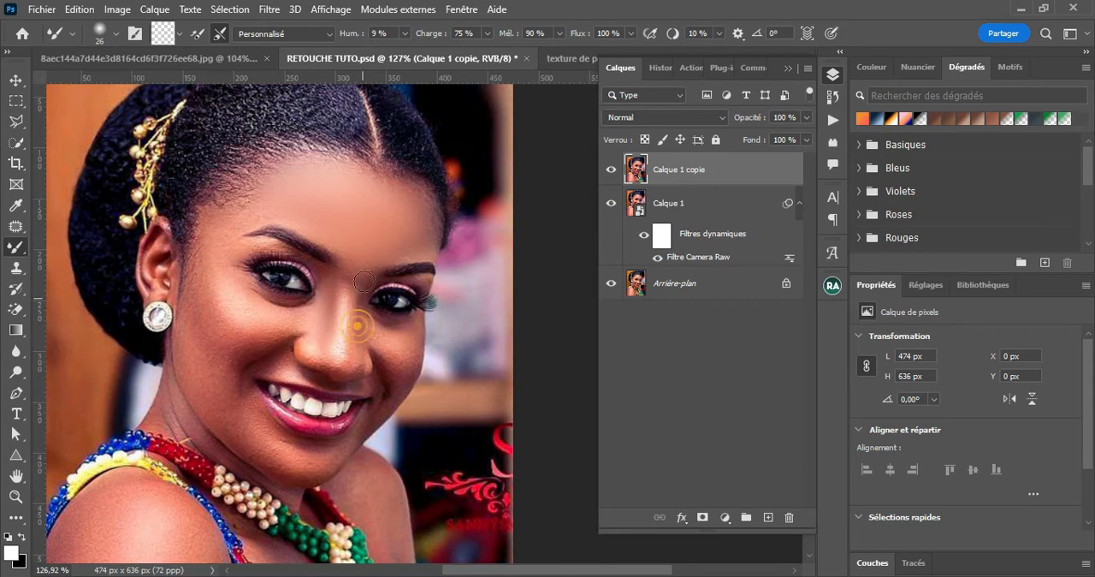
left_click(377, 258)
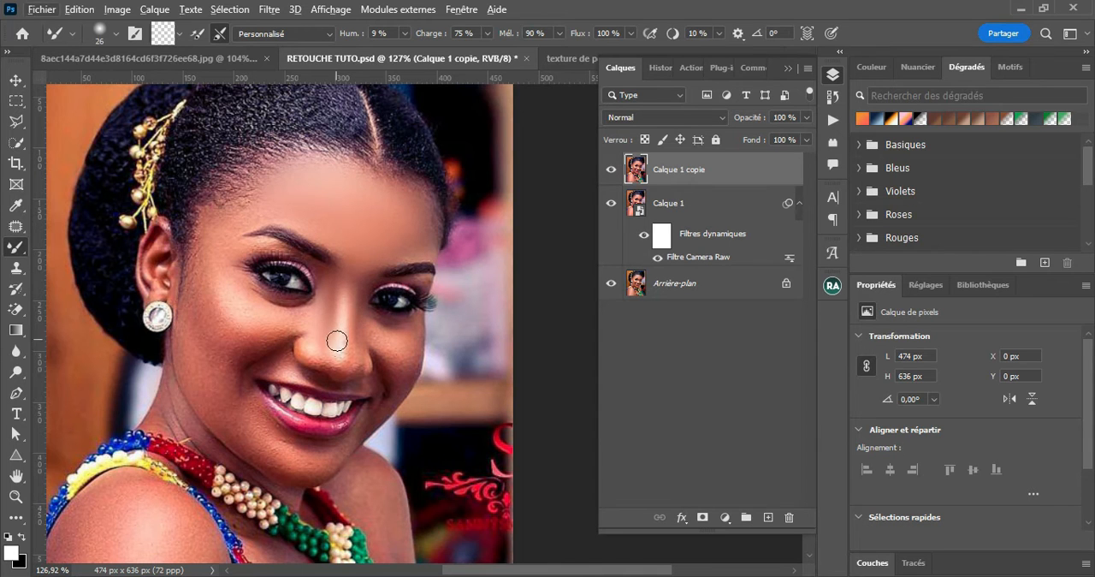
scroll(341, 341, "up", 2)
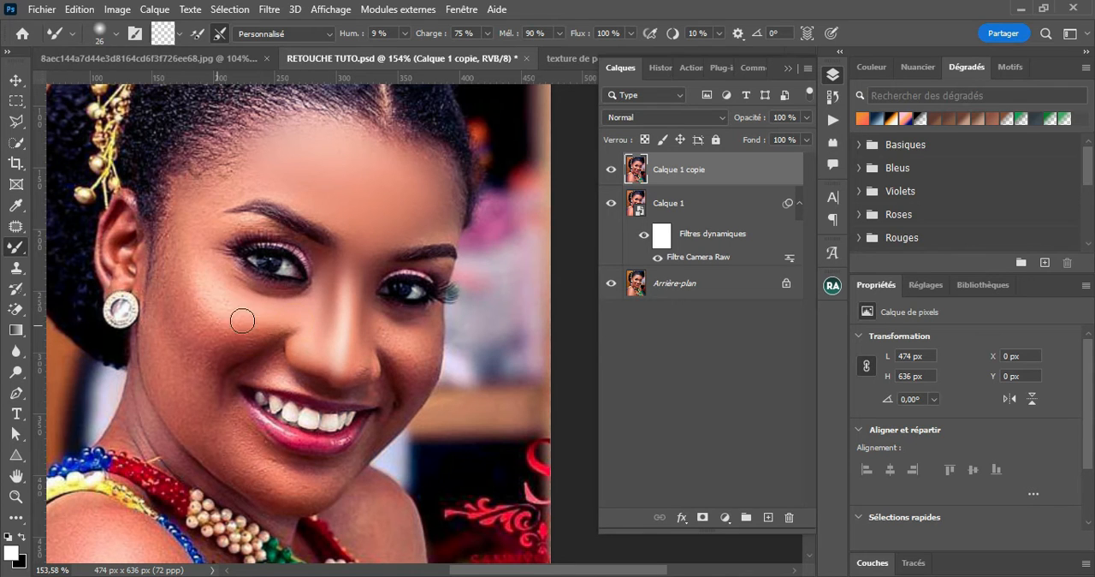
Reduce the Mixer Brush to 21 px and smooth the cheek skin beside the nose and below the eye nearer the background
right_click(362, 363, "alt")
scroll(360, 361, "up", 1)
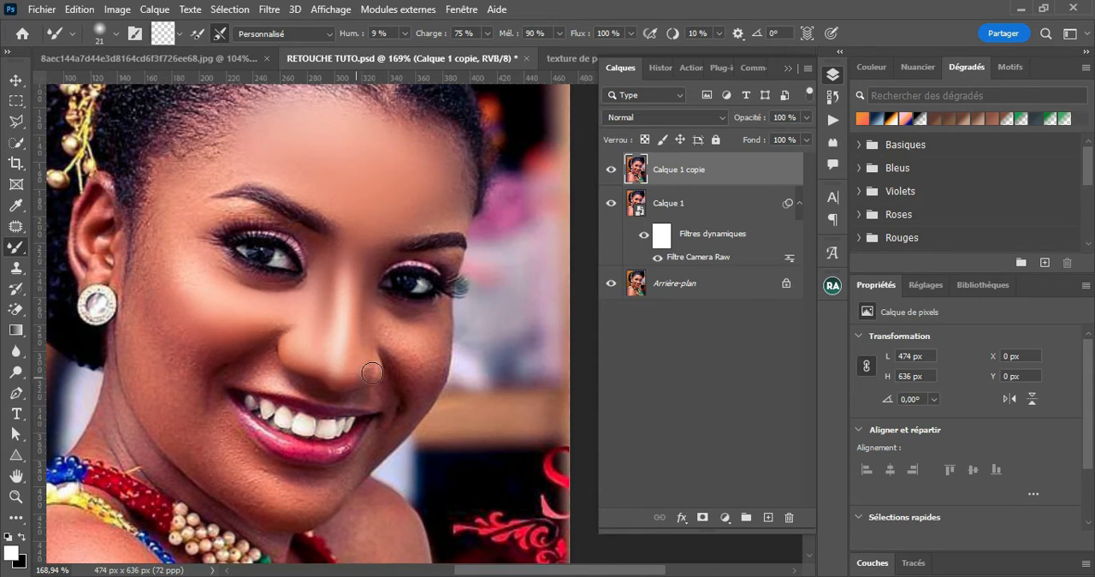
mouse_move(394, 354)
left_mouse_down()
mouse_move(419, 402)
mouse_move(428, 377)
left_mouse_up()
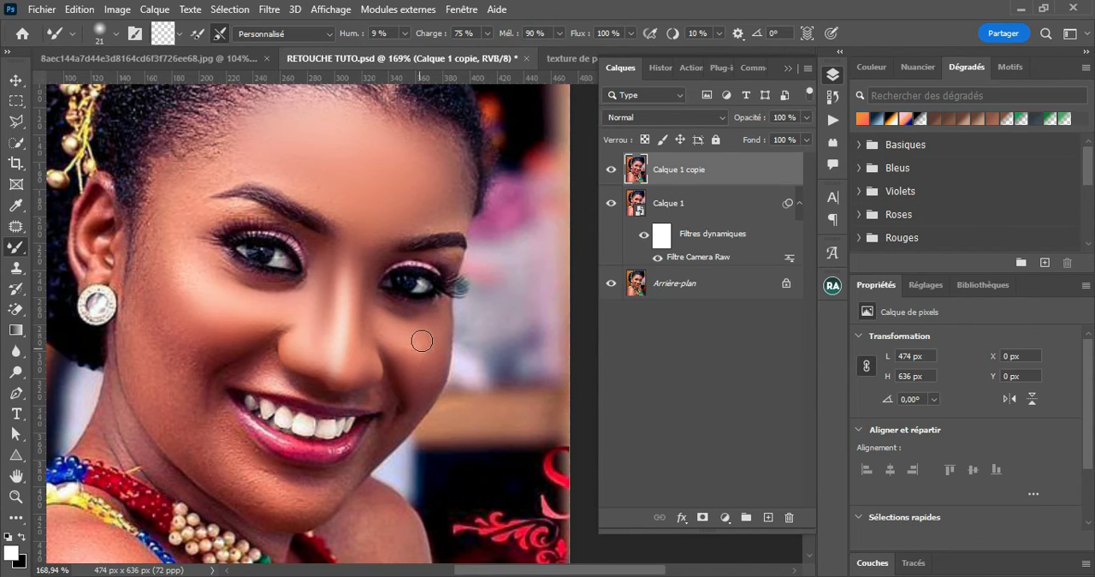
left_click_drag(439, 362, 448, 289)
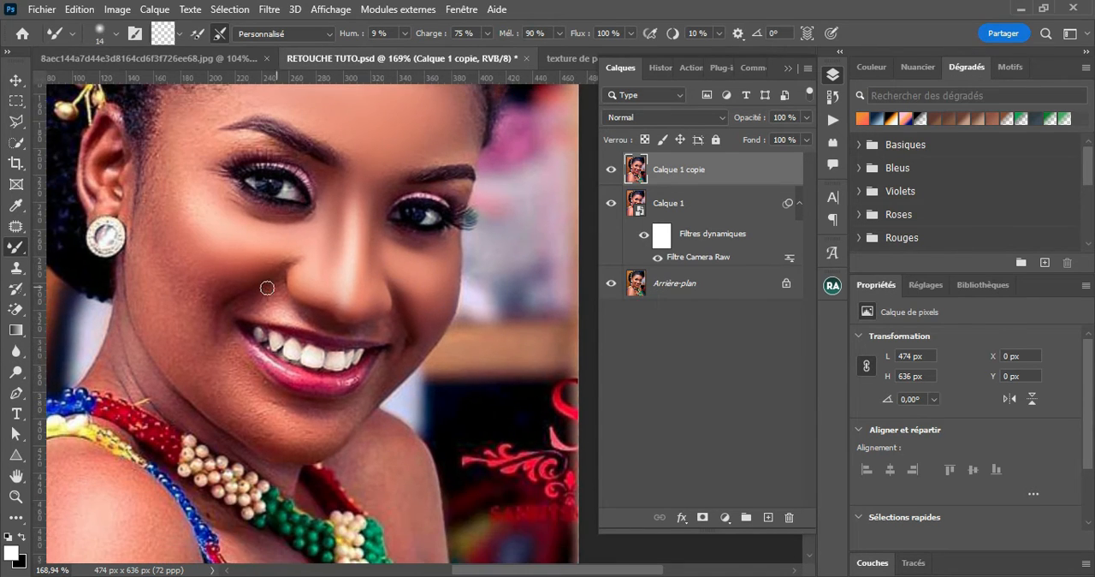
Smooth the skin beside the nose and around the smile with the Mixer Brush at 14 px, then enlarge the brush to 35 px for the forehead
left_click_drag(270, 292, 237, 309)
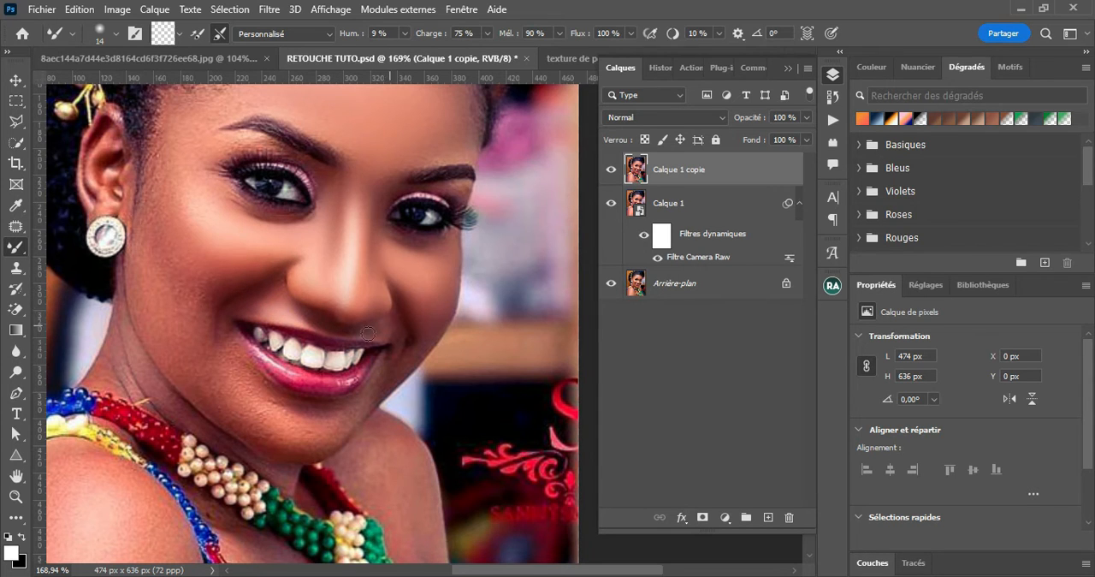
left_click_drag(401, 328, 400, 344)
mouse_move(441, 141)
left_mouse_down()
mouse_move(413, 186)
mouse_move(373, 167)
left_mouse_up()
key("bracketright")
key("bracketright")
key("bracketright")
key("bracketright")
key("bracketright")
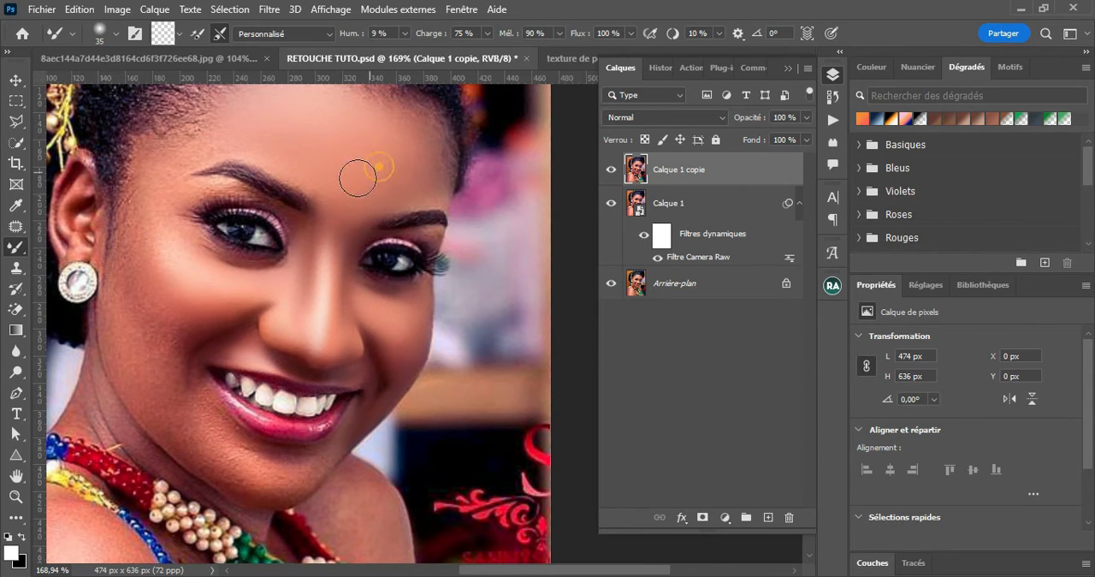
left_click_drag(342, 135, 366, 190)
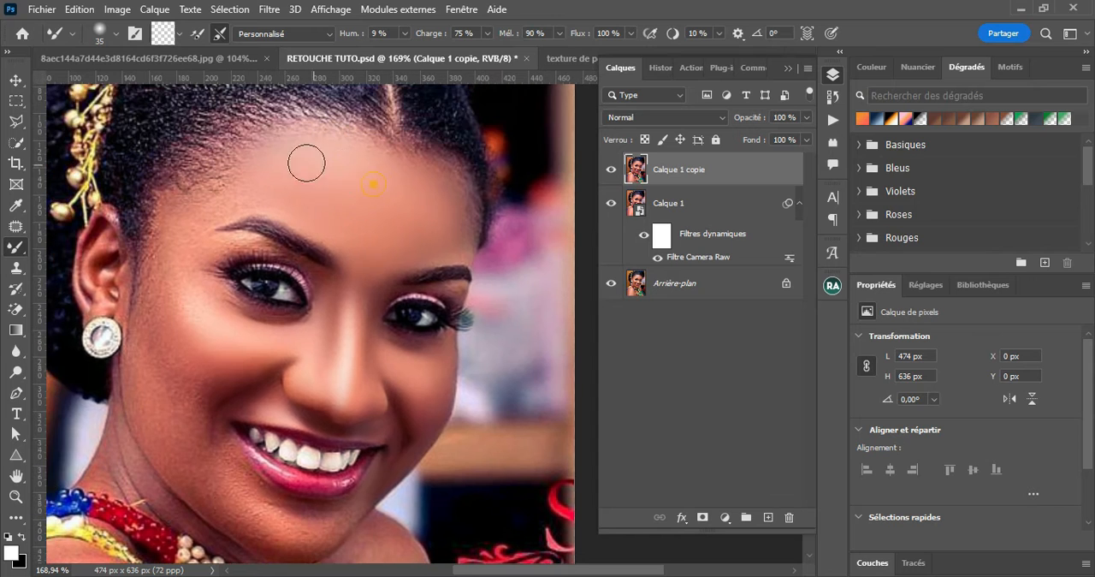
Blend the skin smooth from the temple beside the ear down along the outer cheek, jaw and chin
mouse_move(158, 279)
left_mouse_down()
mouse_move(190, 310)
mouse_move(153, 293)
mouse_move(147, 350)
mouse_move(206, 389)
mouse_move(192, 420)
mouse_move(141, 382)
mouse_move(139, 363)
mouse_move(172, 332)
mouse_move(184, 403)
mouse_move(180, 396)
mouse_move(151, 423)
mouse_move(145, 444)
mouse_move(158, 419)
mouse_move(178, 467)
mouse_move(247, 520)
mouse_move(266, 501)
mouse_move(224, 458)
mouse_move(237, 474)
mouse_move(229, 469)
mouse_move(227, 442)
mouse_move(240, 475)
mouse_move(304, 518)
mouse_move(353, 514)
mouse_move(299, 537)
left_mouse_up()
right_click(224, 459, "alt")
mouse_move(283, 547)
left_mouse_down()
mouse_move(296, 476)
mouse_move(281, 480)
mouse_move(340, 472)
left_mouse_up()
left_click_drag(255, 463, 312, 472)
mouse_move(193, 191)
left_mouse_down()
mouse_move(208, 215)
mouse_move(225, 180)
mouse_move(268, 176)
mouse_move(225, 174)
left_mouse_up()
Reduce the Mixer Brush to 11 px and smooth the neck skin under the chin down to the bead necklace
left_click_drag(325, 393, 458, 277)
right_click(262, 267, "alt")
mouse_move(257, 267)
left_mouse_down()
mouse_move(273, 312)
mouse_move(258, 256)
mouse_move(305, 324)
mouse_move(340, 352)
mouse_move(335, 335)
mouse_move(246, 291)
left_mouse_up()
left_click_drag(446, 329, 402, 278)
right_click(353, 328, "alt")
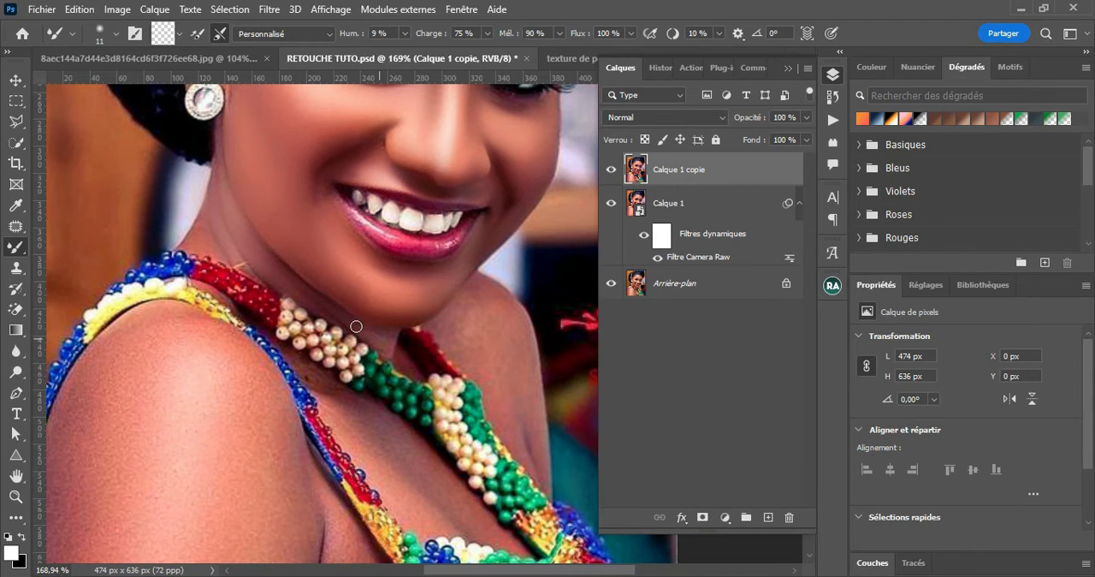
right_click(309, 391, "alt")
Set the Mixer Brush to 25 px and smooth the chest skin between the necklace and the beaded strap
mouse_move(320, 390)
left_mouse_down()
mouse_move(331, 413)
mouse_move(302, 300)
left_mouse_up()
right_click(351, 363, "alt")
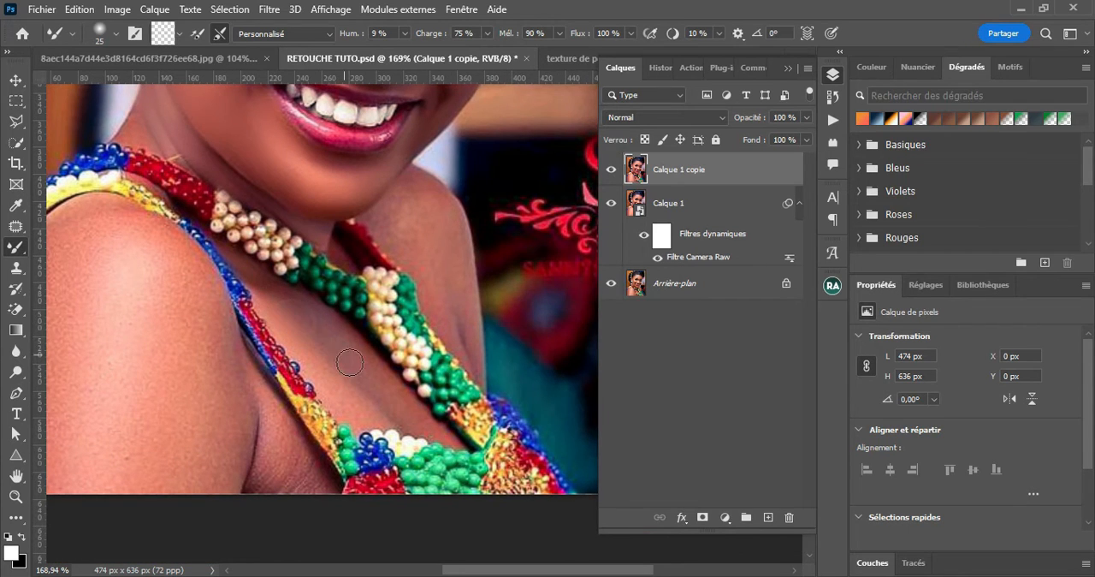
left_click_drag(370, 377, 402, 408)
left_click_drag(306, 344, 311, 363)
left_click_drag(287, 327, 346, 388)
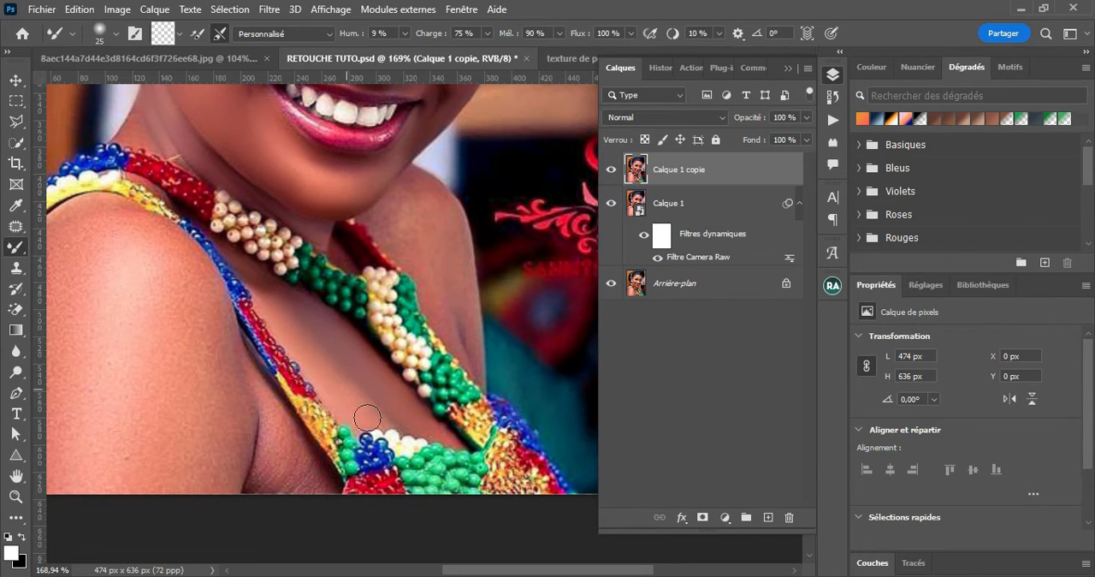
Smooth the near shoulder and upper arm, working along the beaded edge and enlarging the Mixer Brush to 68 px for the broad areas
left_click_drag(258, 407, 503, 421)
key("]")
mouse_move(313, 249)
left_mouse_down()
mouse_move(280, 272)
mouse_move(326, 247)
left_mouse_up()
left_click_drag(260, 304, 241, 377)
left_click_drag(254, 338, 233, 458)
left_click_drag(338, 248, 420, 272)
left_click_drag(363, 236, 431, 269)
key("]")
key("]")
key("]")
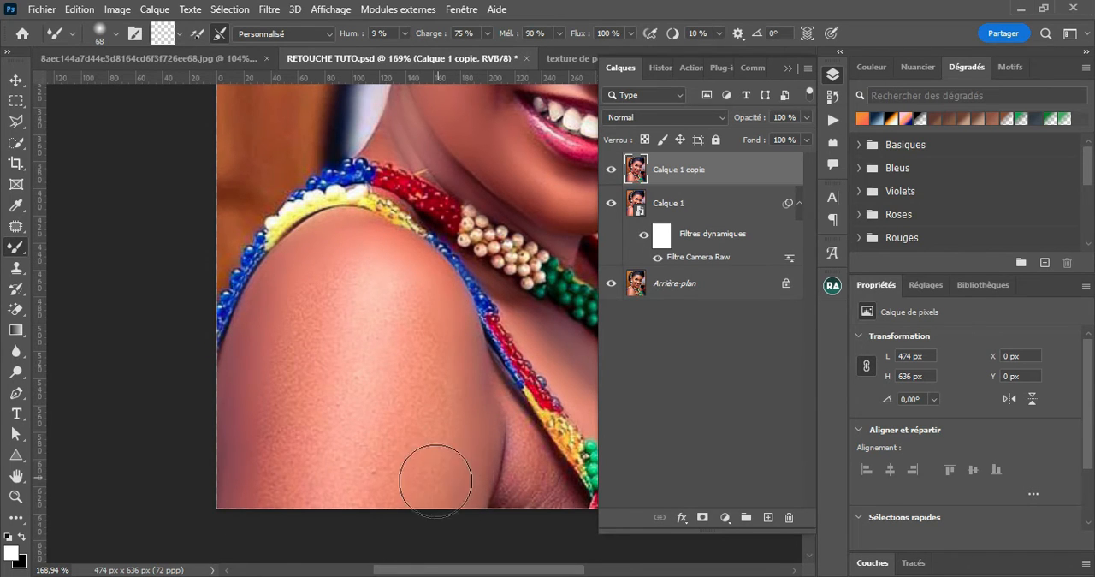
mouse_move(278, 493)
left_mouse_down()
mouse_move(273, 419)
mouse_move(323, 296)
mouse_move(371, 304)
mouse_move(425, 391)
mouse_move(357, 386)
mouse_move(286, 428)
mouse_move(386, 457)
left_mouse_up()
Reduce the Mixer Brush to 23 px and smooth the skin around the armpit fold beside the beaded strap
left_click_drag(519, 479, 318, 382)
left_click_drag(317, 340, 273, 353)
mouse_move(293, 322)
left_mouse_down()
mouse_move(290, 303)
mouse_move(315, 387)
mouse_move(355, 416)
mouse_move(312, 314)
left_mouse_up()
left_click_drag(342, 388, 315, 356)
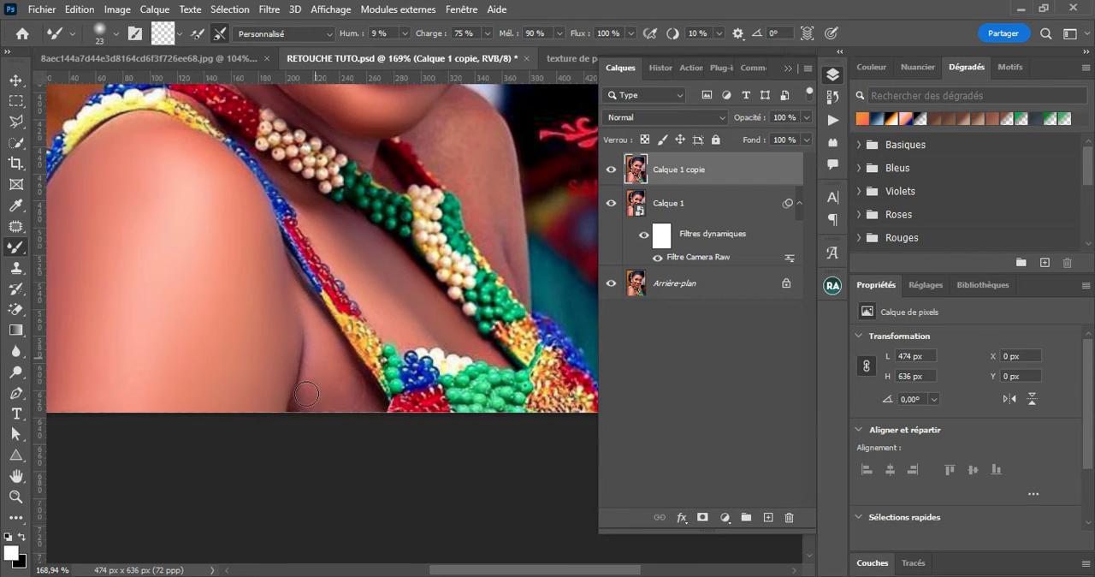
Smooth the far shoulder behind the necklace and the skin between nose and upper lip, reducing the Mixer Brush to 14 px
left_click_drag(482, 198, 371, 391)
mouse_move(322, 328)
left_mouse_down()
mouse_move(323, 313)
mouse_move(299, 343)
left_mouse_up()
mouse_move(347, 298)
left_mouse_down()
mouse_move(368, 328)
mouse_move(332, 357)
mouse_move(376, 378)
mouse_move(353, 375)
mouse_move(373, 407)
mouse_move(386, 413)
mouse_move(398, 398)
mouse_move(412, 480)
left_mouse_up()
left_click_drag(369, 371, 376, 372)
left_click_drag(303, 272, 339, 353)
left_click_drag(371, 270, 361, 270)
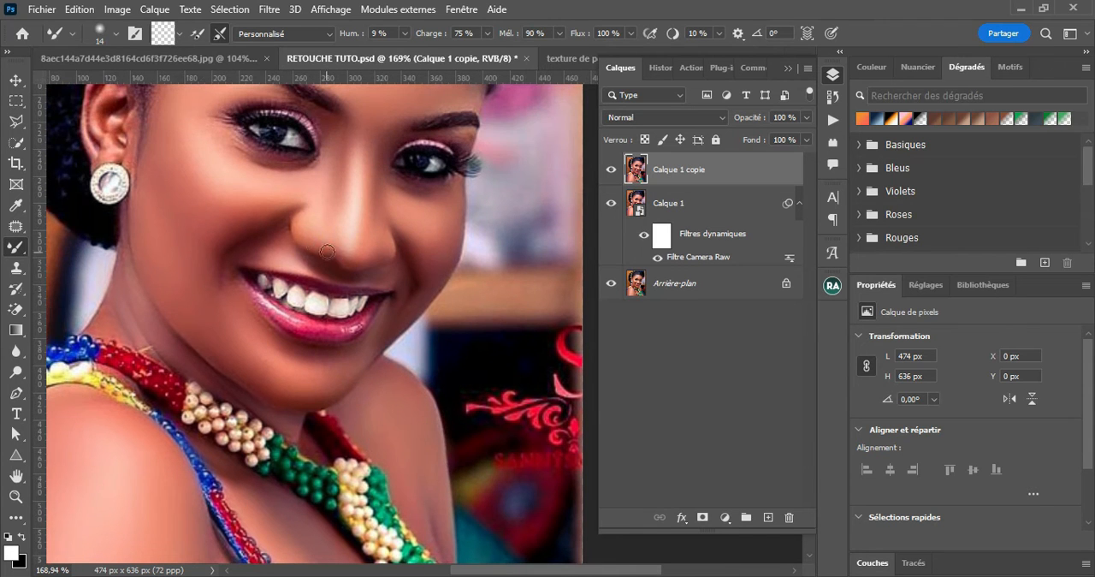
Enlarge the Mixer Brush to 27 px and refine the blending on the cheek, nose bridge and remaining face skin
left_click_drag(229, 201, 239, 201)
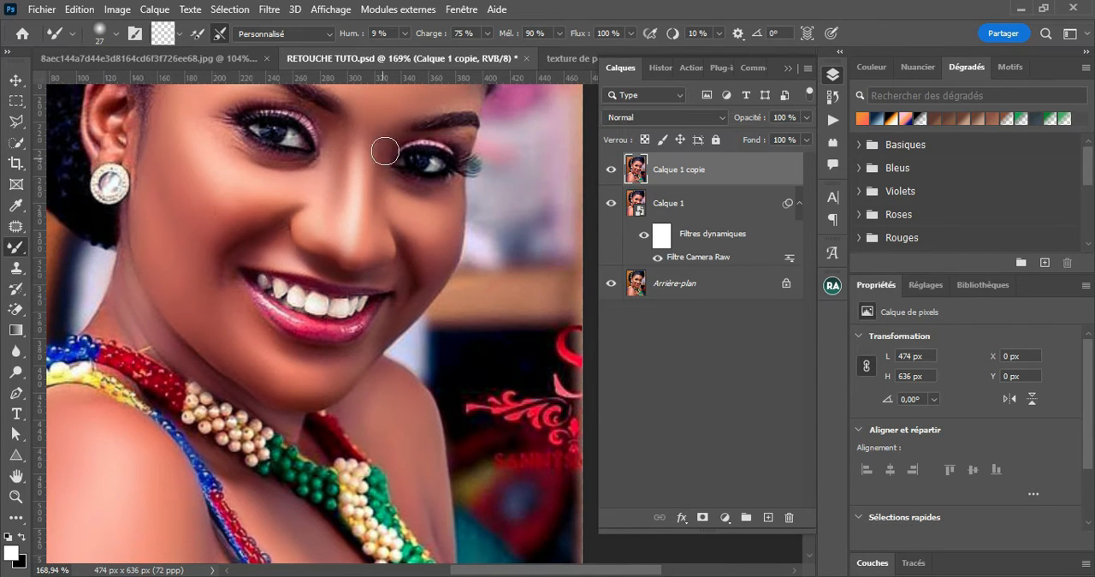
left_click_drag(367, 135, 351, 243)
left_click_drag(457, 447, 414, 352)
left_click_drag(370, 246, 391, 293)
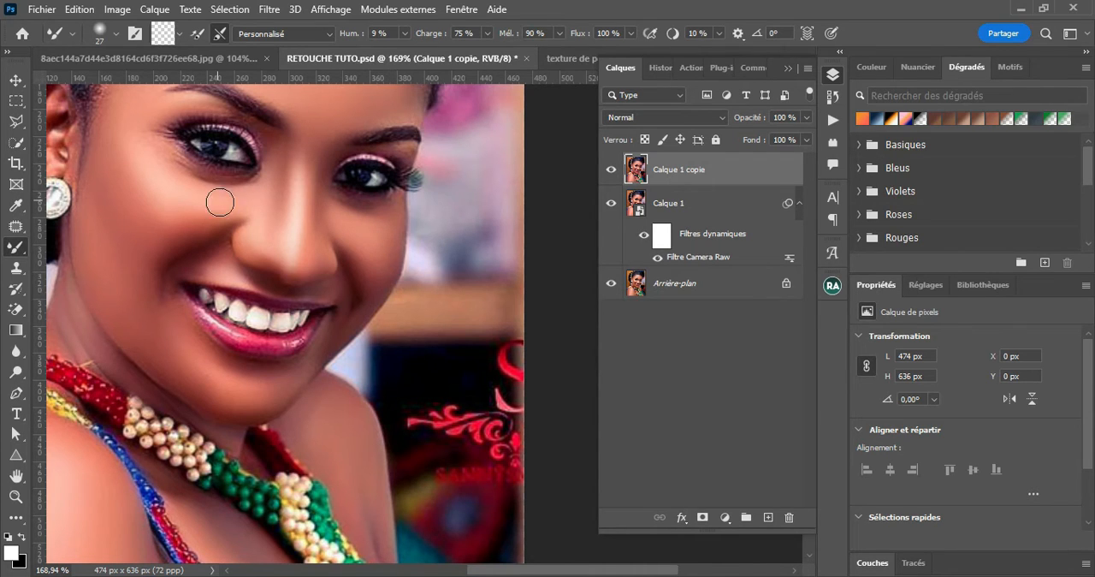
Compare the retouched portrait with the original by showing only the Arrière-plan layer and restoring the other layers
left_click(17, 80)
left_click_drag(194, 186, 328, 245)
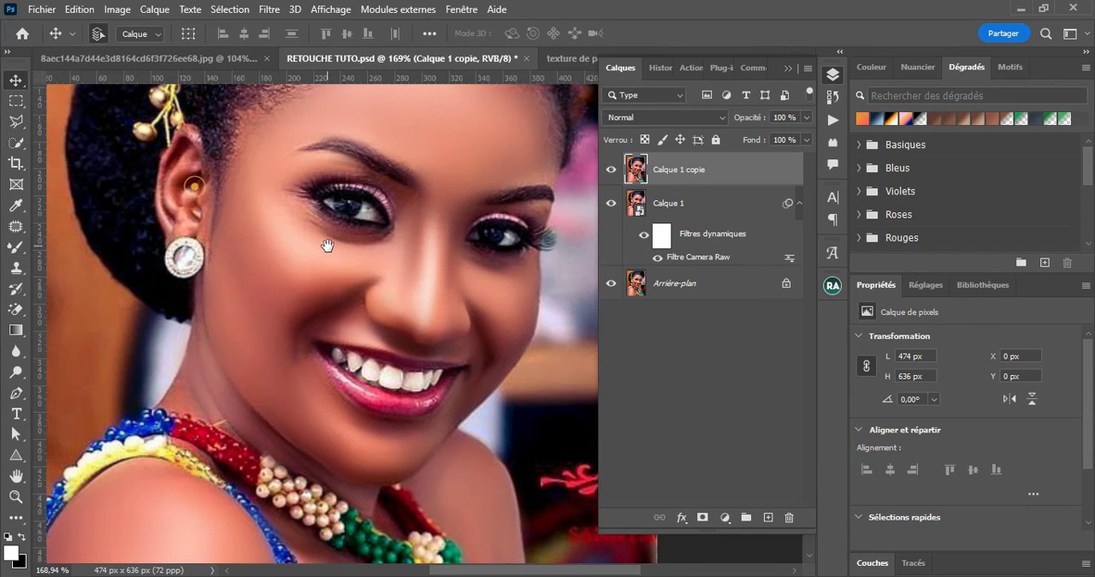
scroll(379, 273, "down", 3)
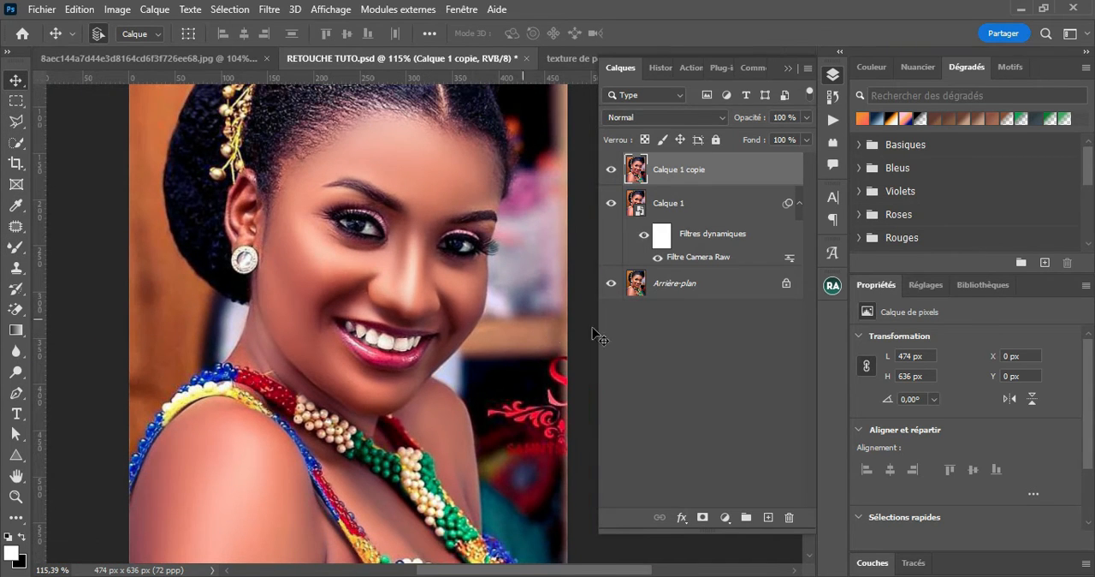
left_click(609, 287, "alt")
left_click(609, 286, "alt")
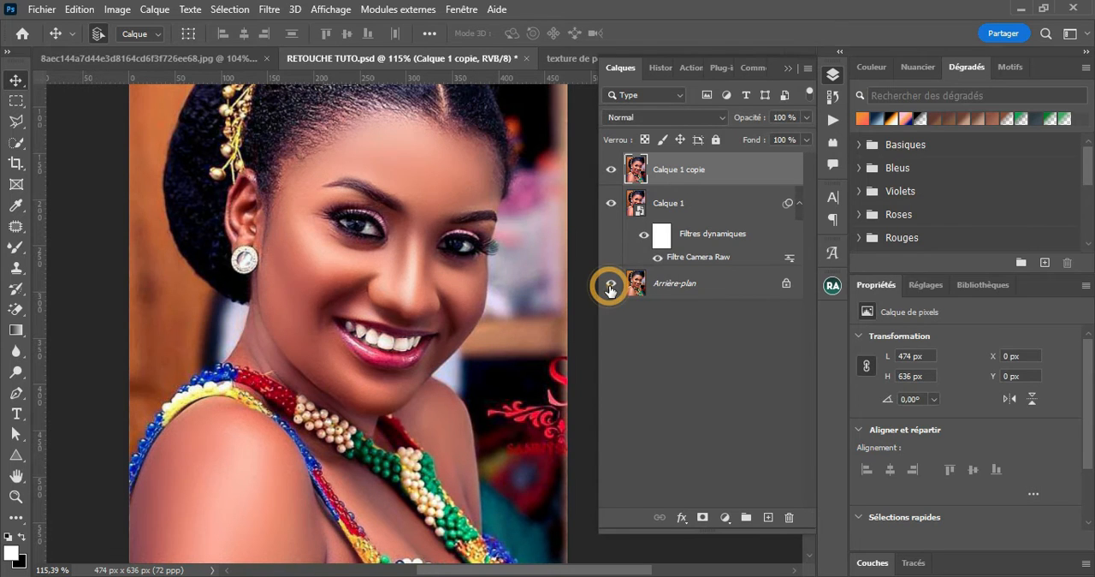
left_click(610, 287, "alt")
left_click(609, 286, "alt")
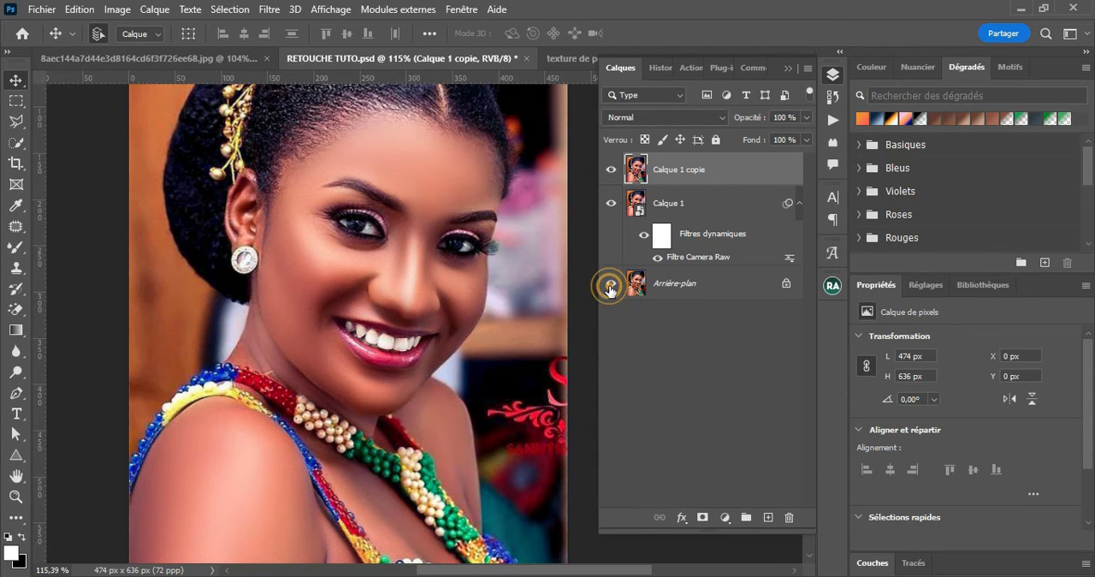
Convert the Calque 1 copie layer to a smart object and open the Camera Raw filter on it
right_click(693, 174)
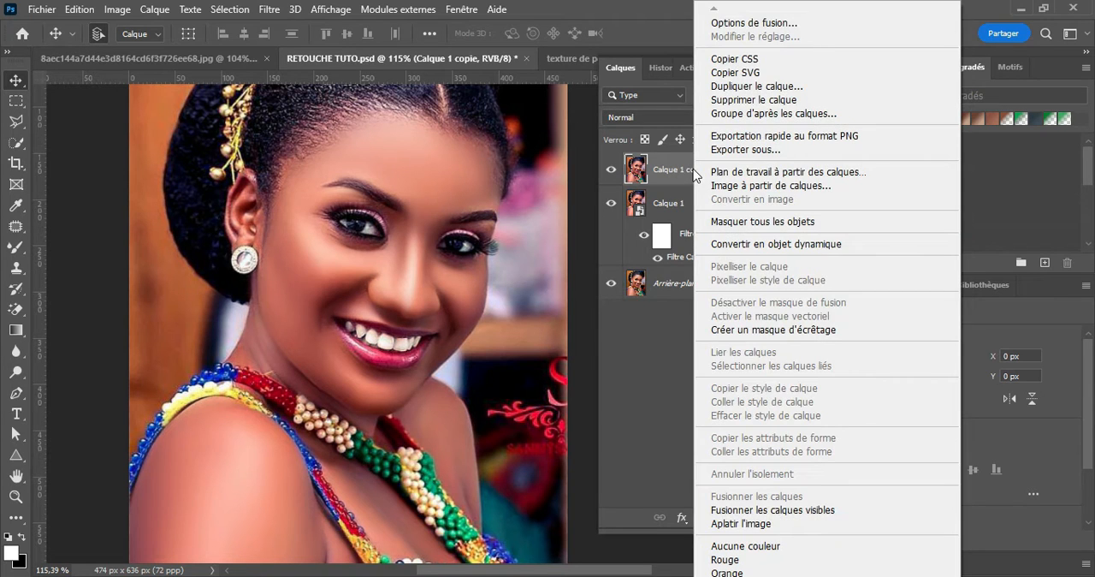
left_click(751, 244)
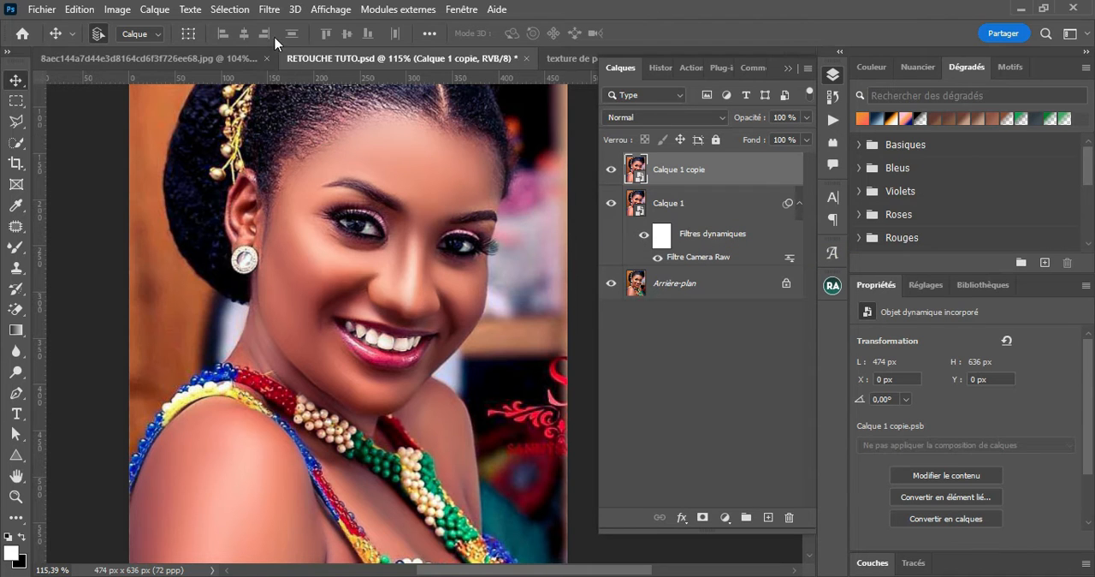
left_click(270, 10)
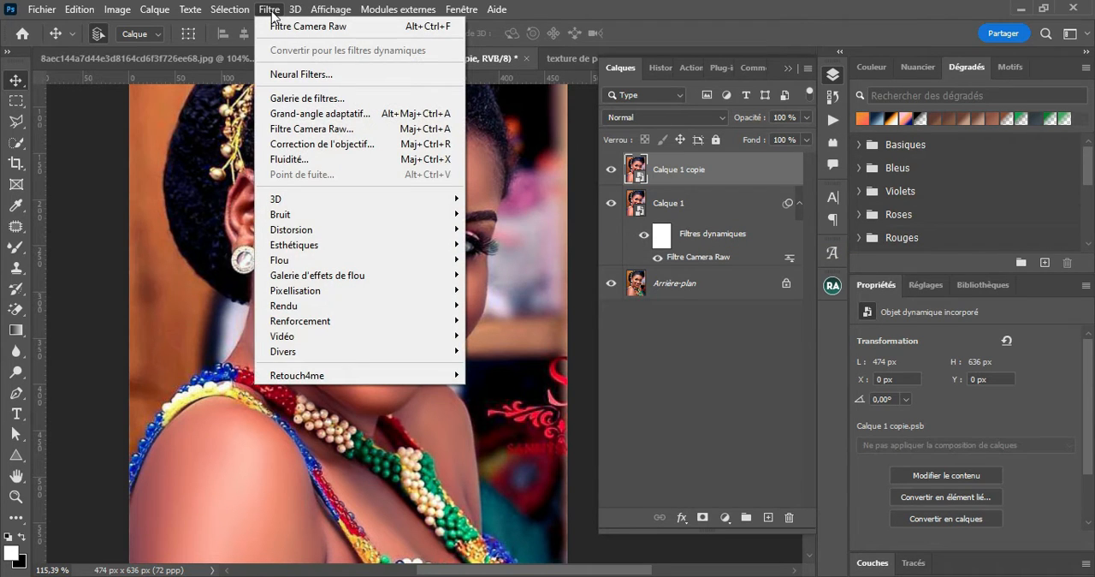
left_click(323, 130)
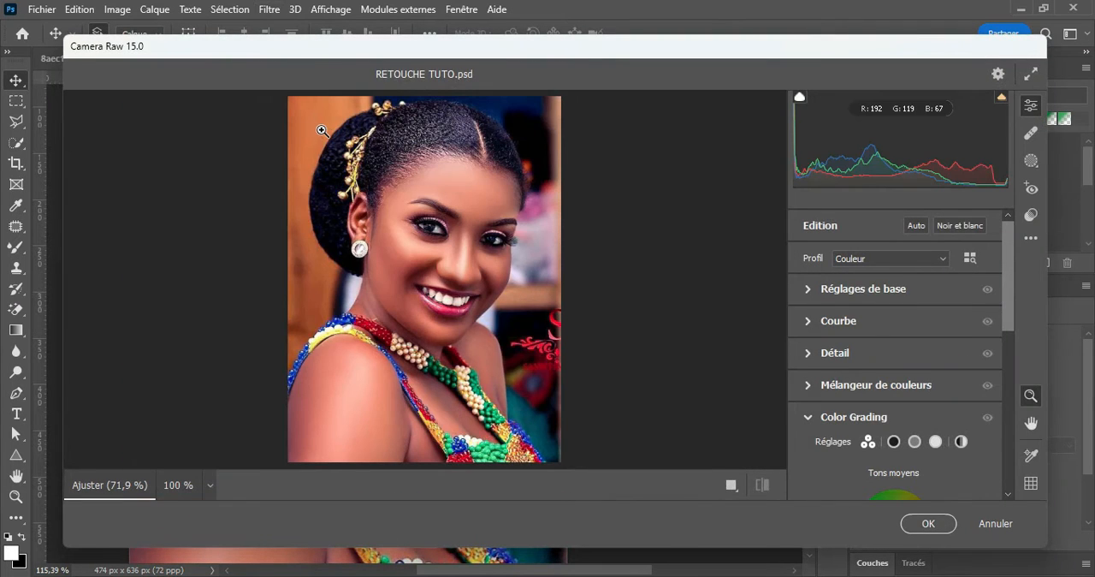
Set Clarté to +22 in the basic Camera Raw adjustments
scroll(1005, 301, "down", 2)
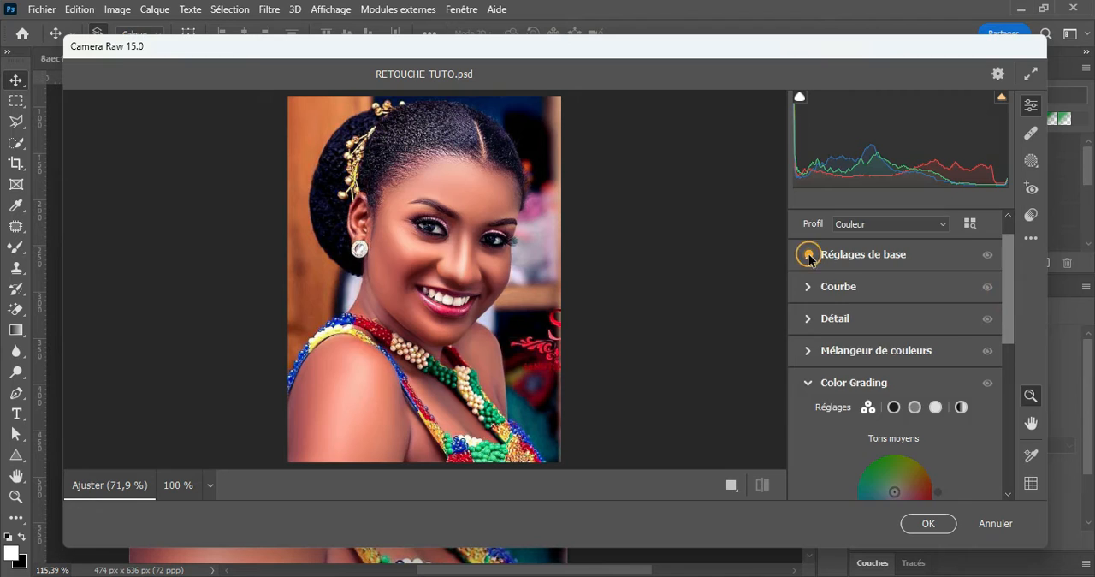
left_click(809, 255)
left_click_drag(1009, 281, 1007, 323)
scroll(1008, 322, "down", 1)
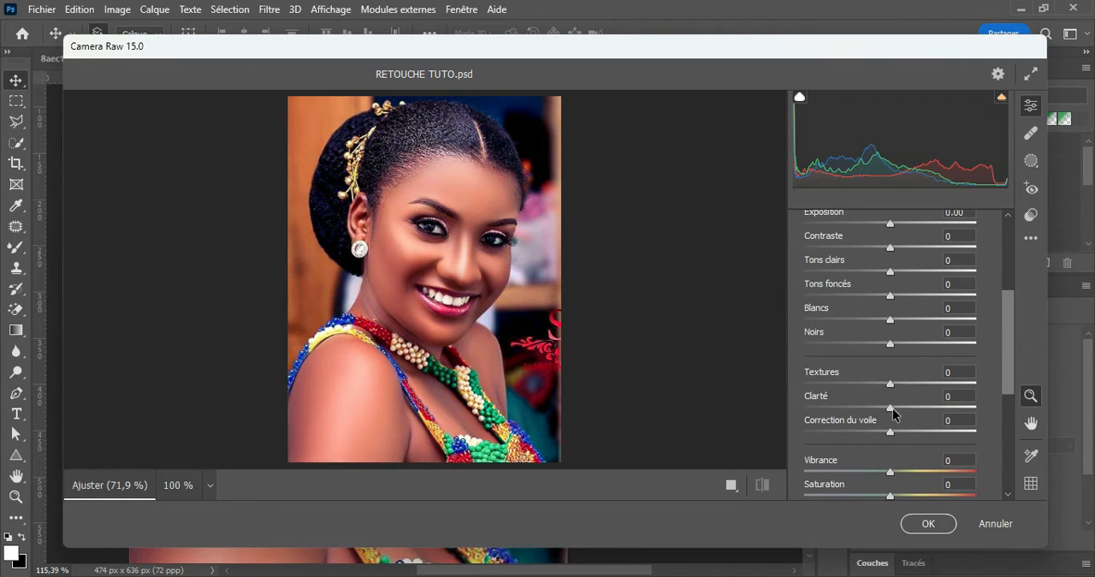
left_click_drag(890, 408, 913, 416)
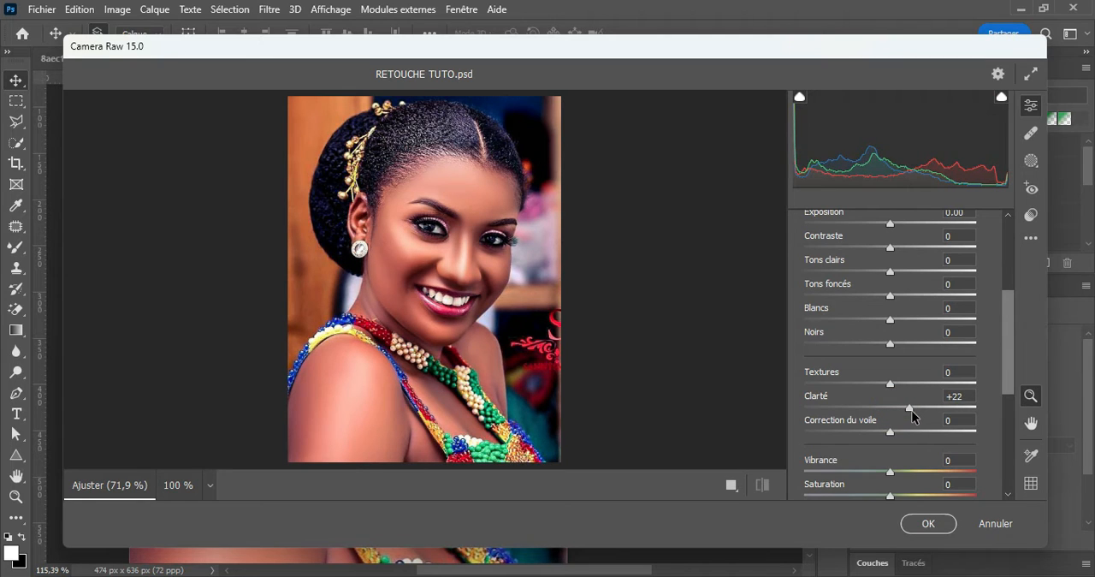
left_click_drag(915, 416, 913, 416)
scroll(1010, 317, "up", 5)
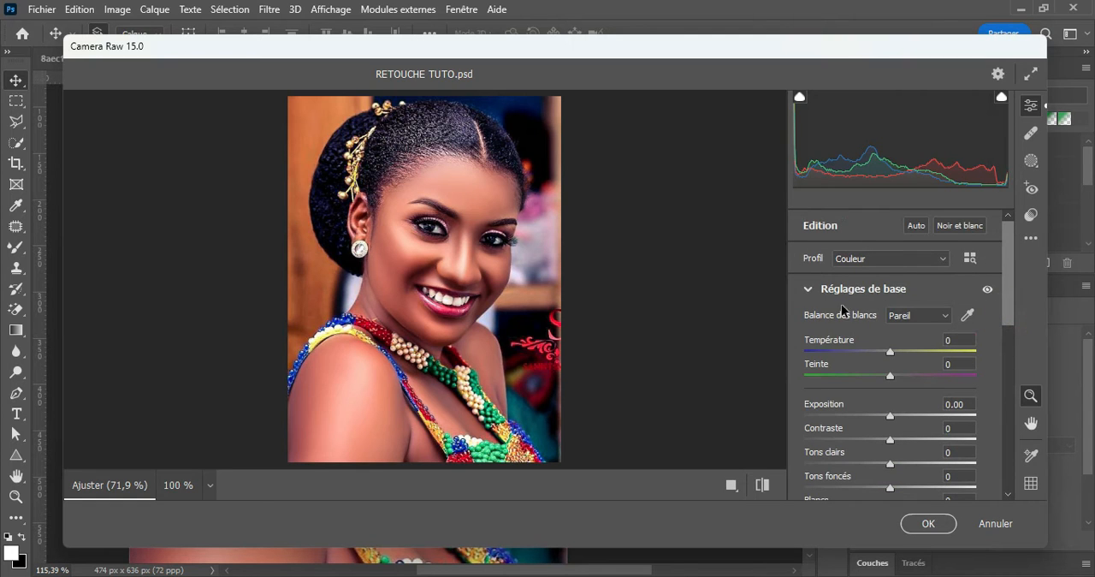
left_click(810, 290)
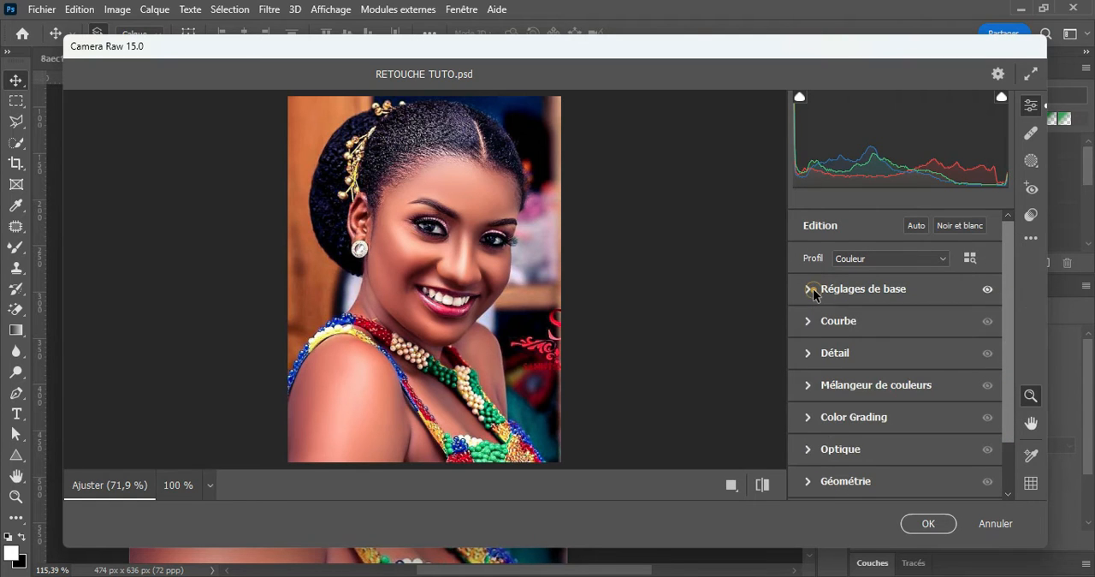
Set the Camera Raw noise reduction (Réduction du bruit) to 50 and apply the filter
left_click(810, 354)
left_click_drag(1011, 303, 1013, 336)
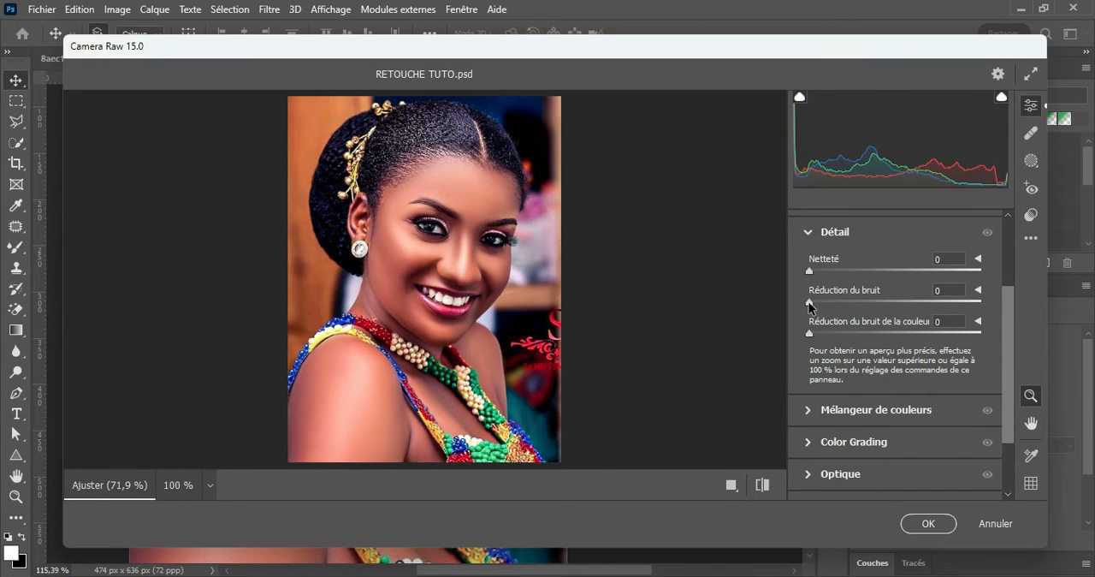
left_click_drag(809, 304, 896, 312)
left_click_drag(1010, 338, 951, 265)
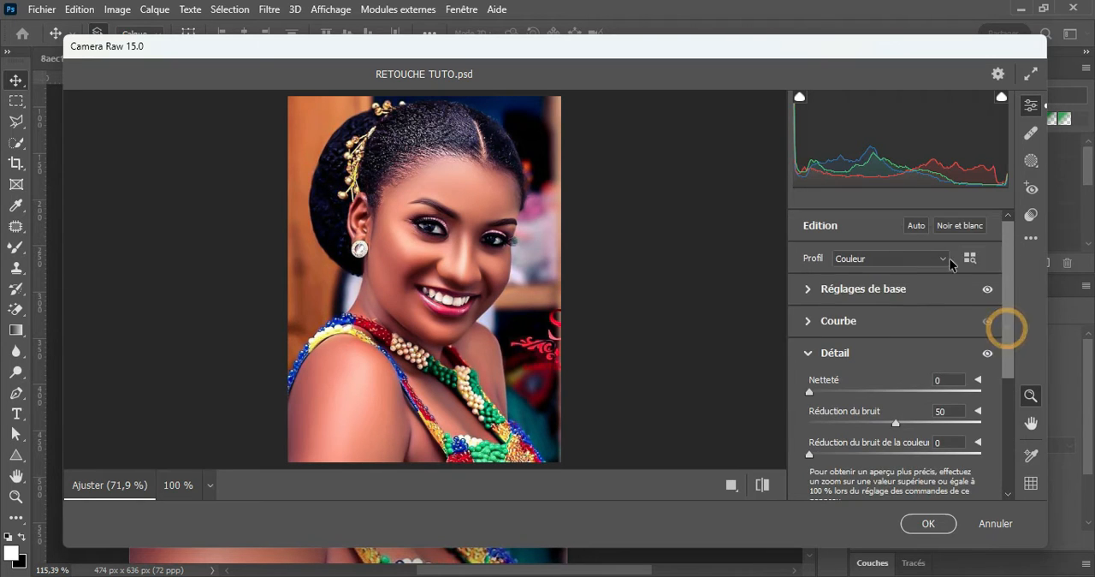
left_click(810, 352)
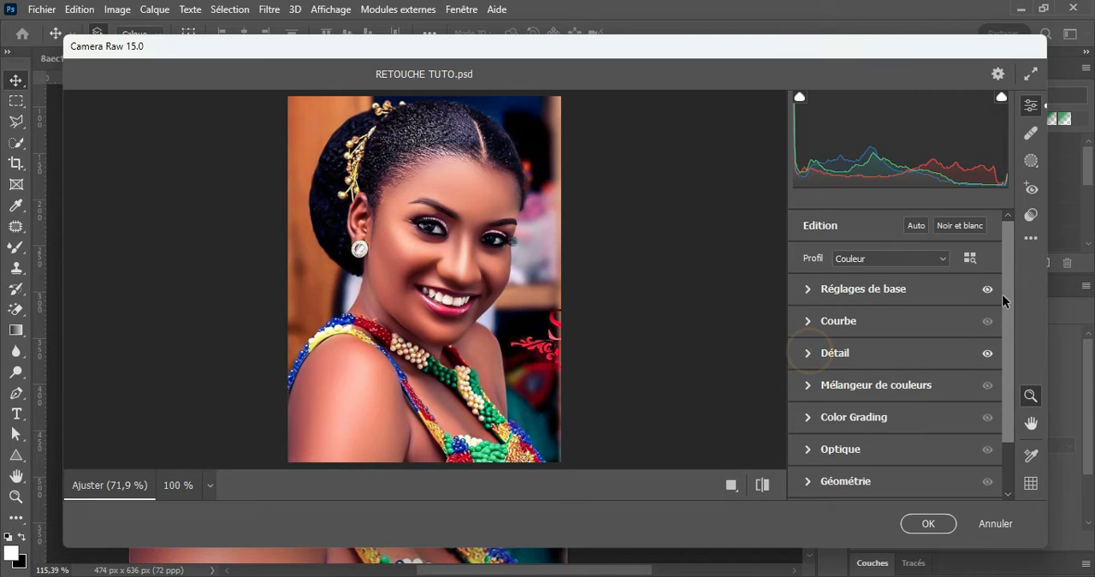
left_click_drag(1013, 286, 1015, 352)
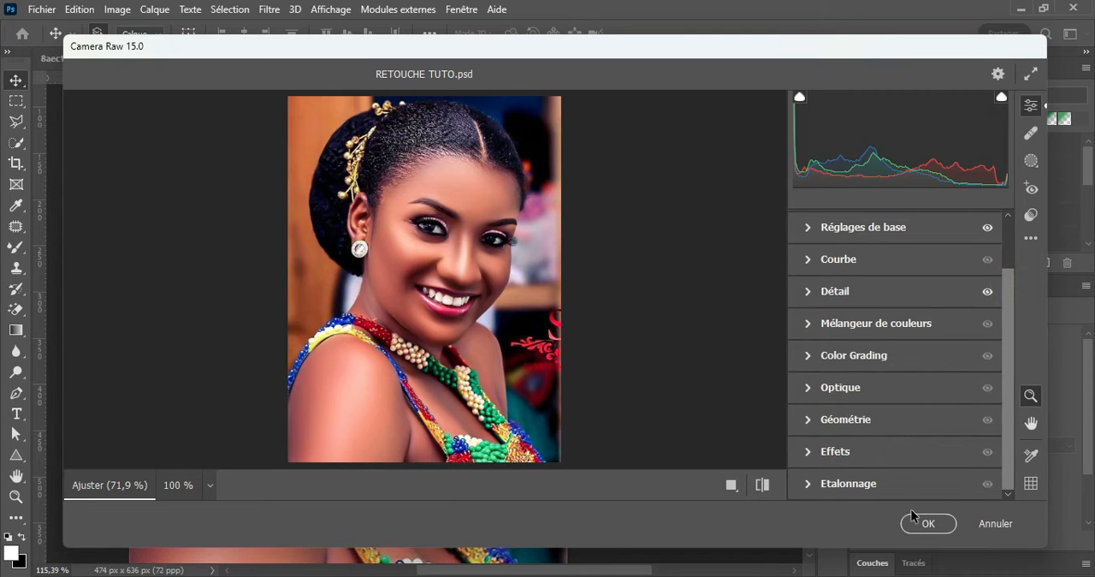
left_click(933, 523)
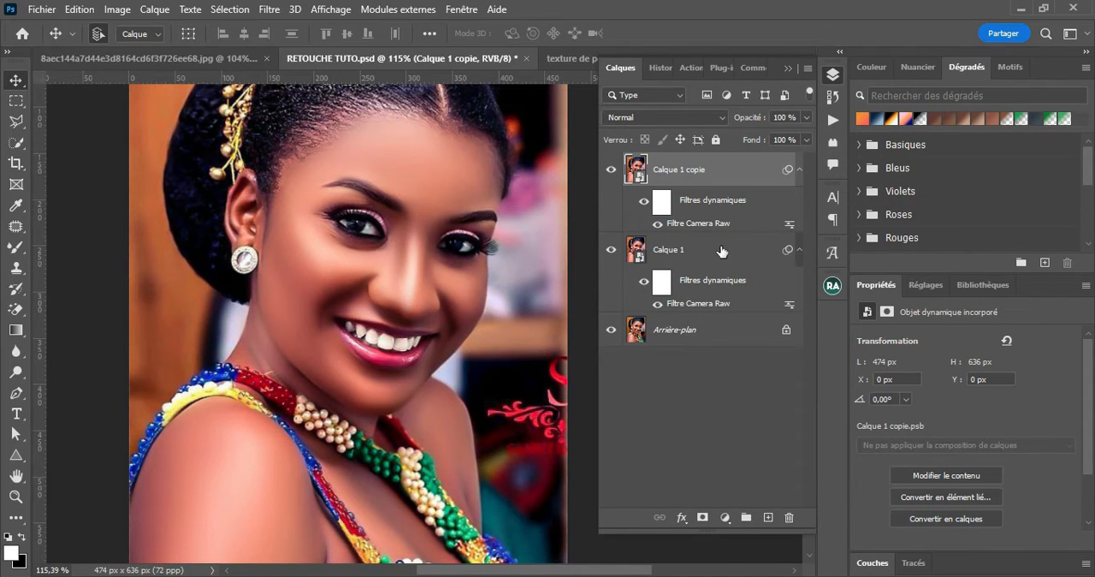
Duplicate the Calque 1 layer and move the duplicate to the top of the layer stack
left_click(691, 261)
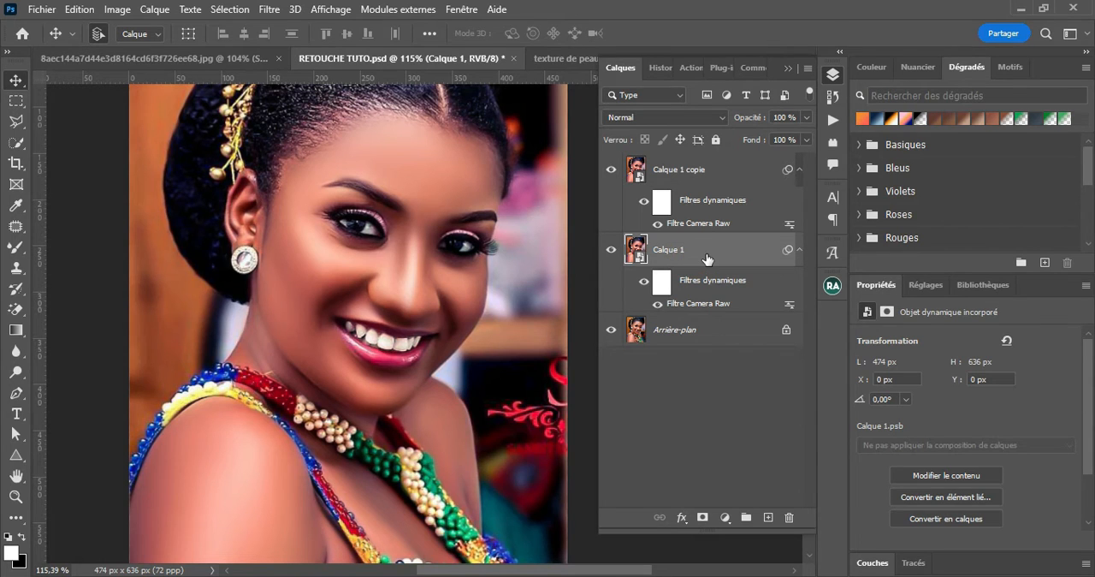
key("ctrl+j")
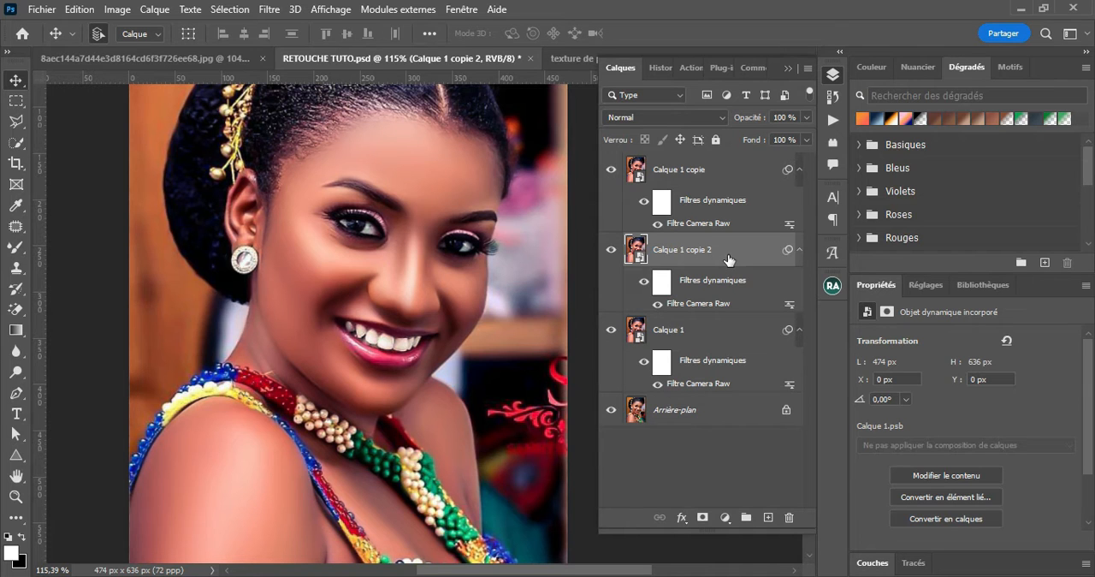
left_click_drag(727, 250, 728, 169)
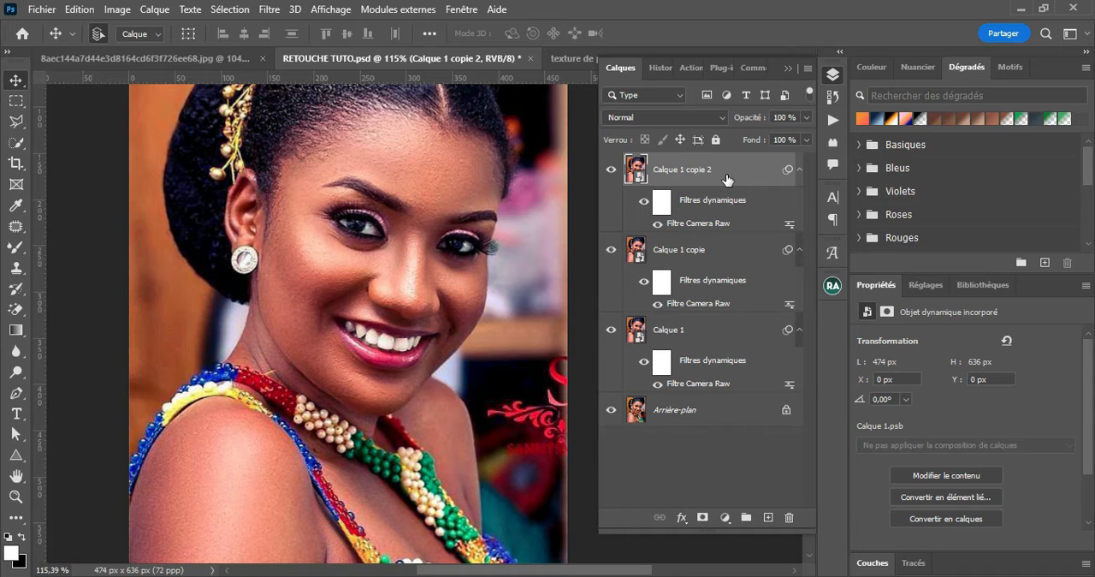
Convert the Calque 1 copie 2 layer to a new smart object and hide it
right_click(727, 178)
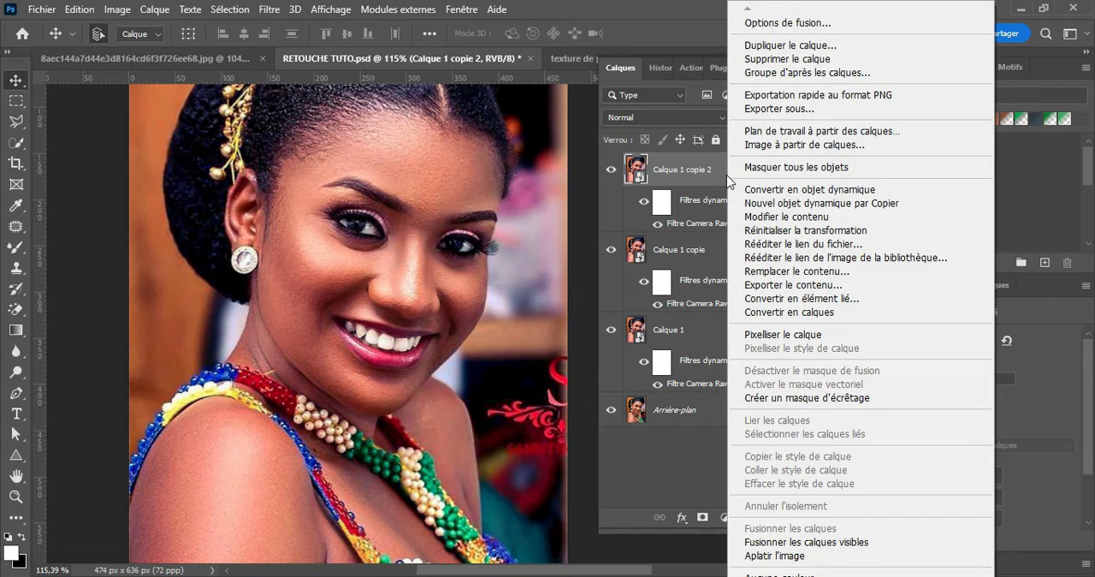
left_click(768, 190)
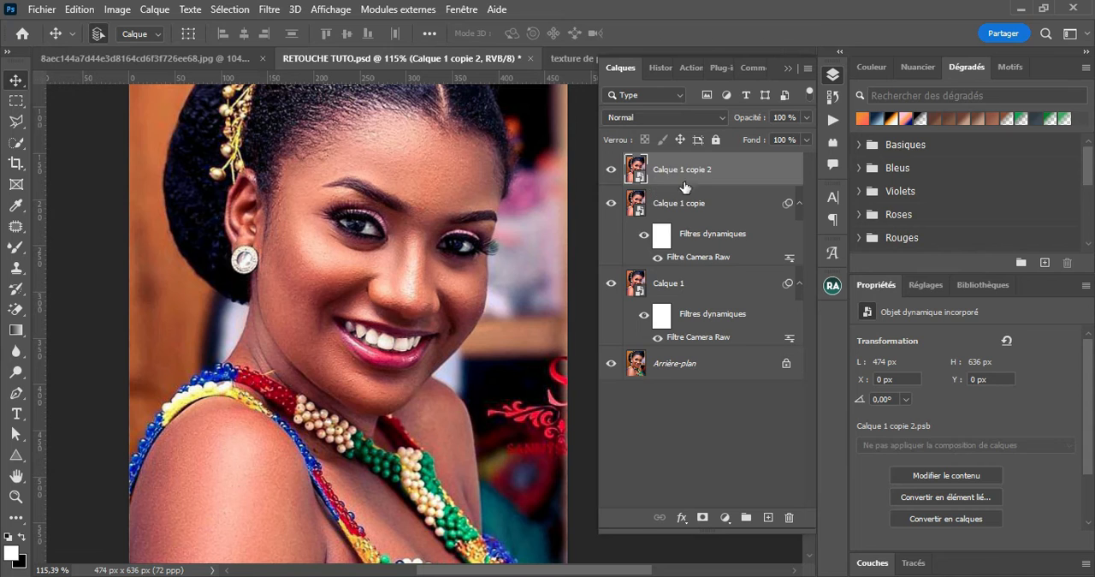
left_click(609, 175)
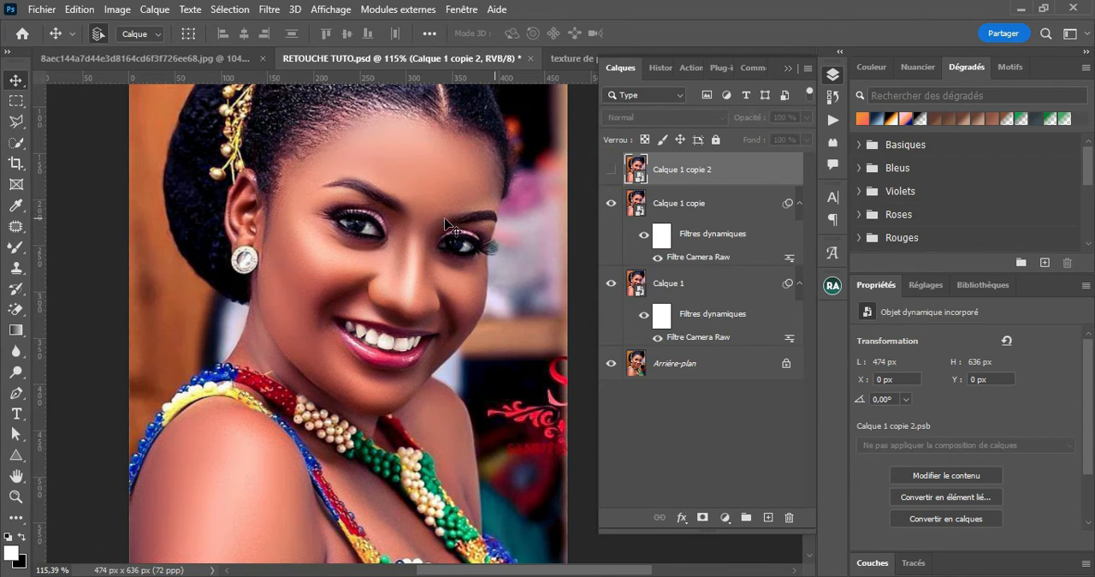
Show the Calque 1 copie 2 layer and set its blend mode to Lumière linéaire
scroll(445, 226, "up", 2)
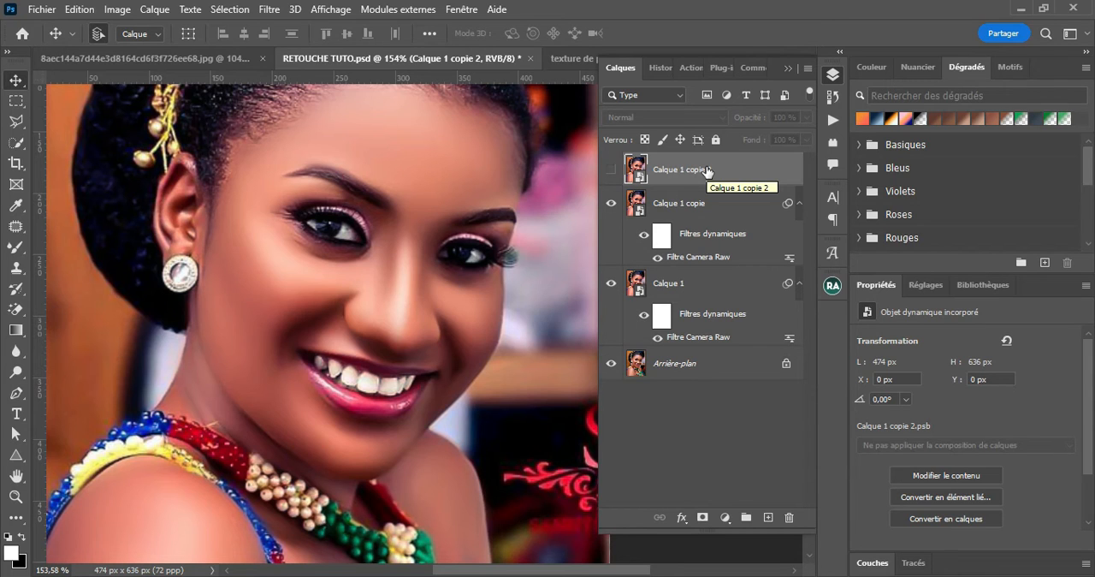
left_click(611, 169)
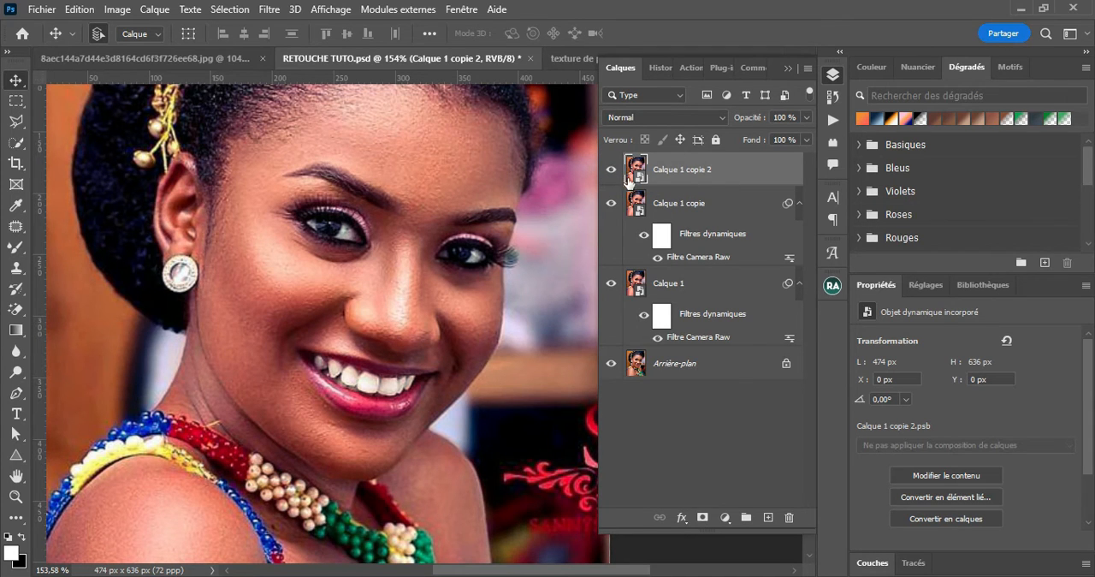
left_click(705, 117)
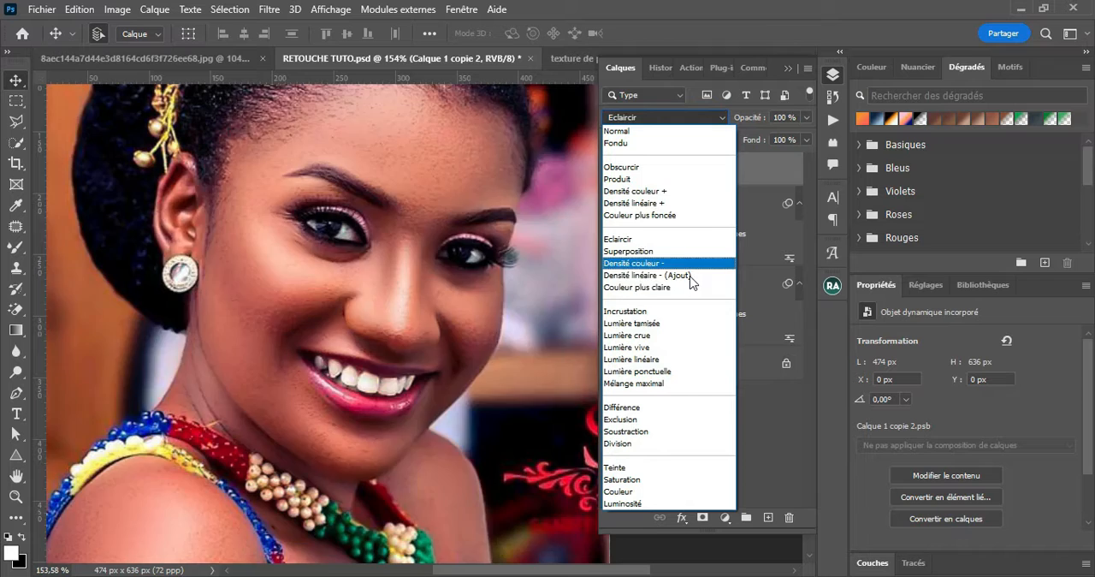
left_click(656, 359)
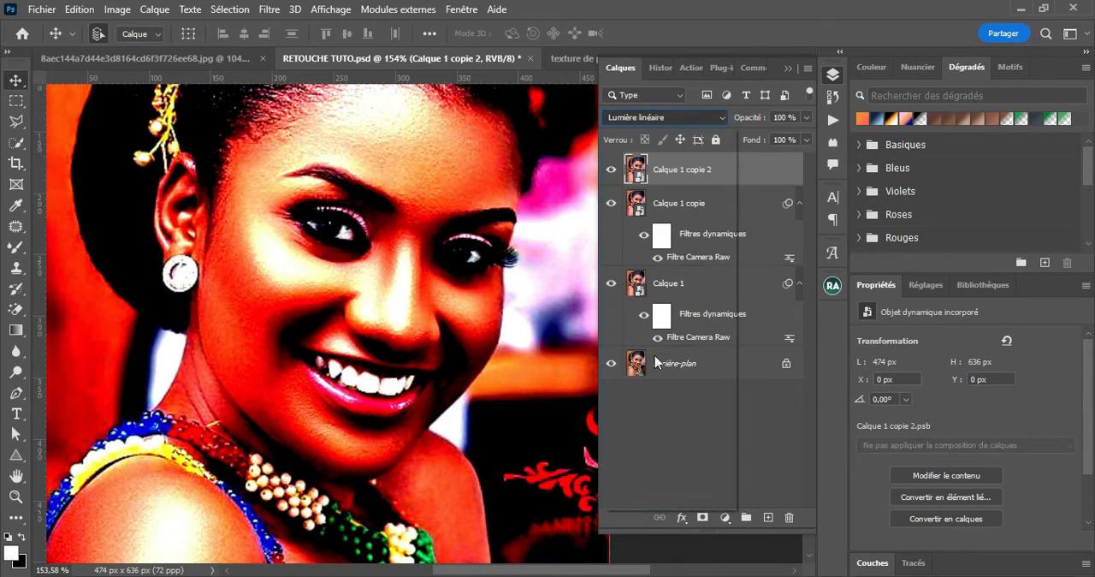
Apply a Passe-haut filter with a radius of 0,5 pixels to Calque 1 copie 2
left_click(269, 9)
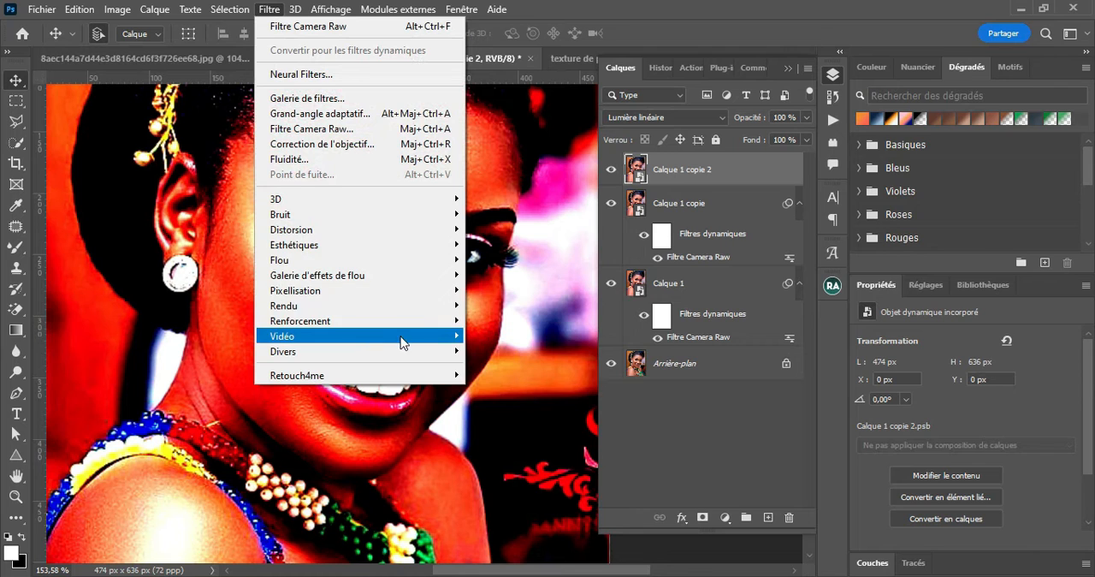
mouse_move(432, 353)
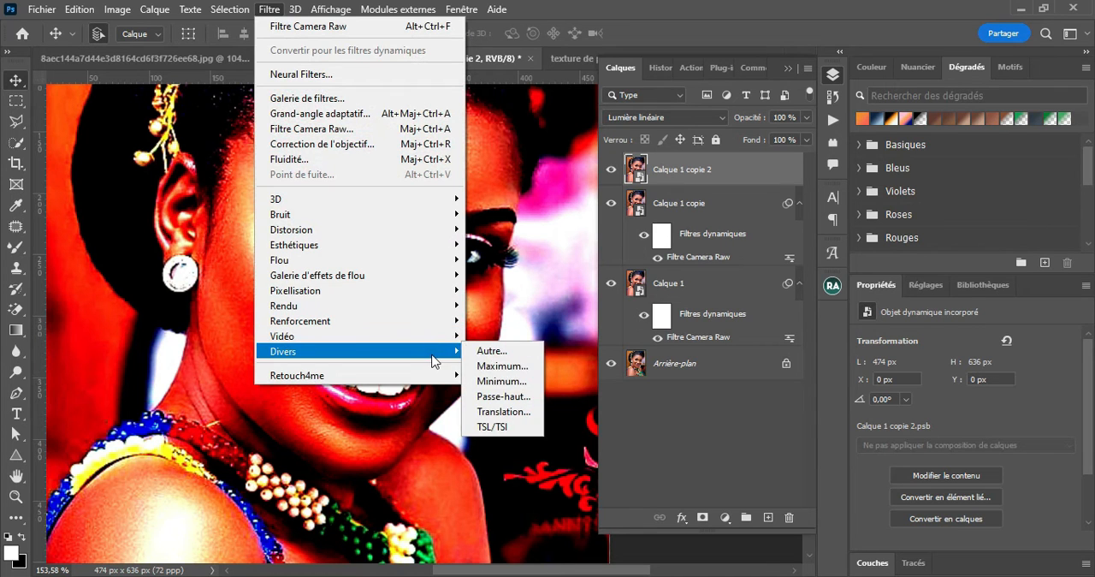
left_click(503, 396)
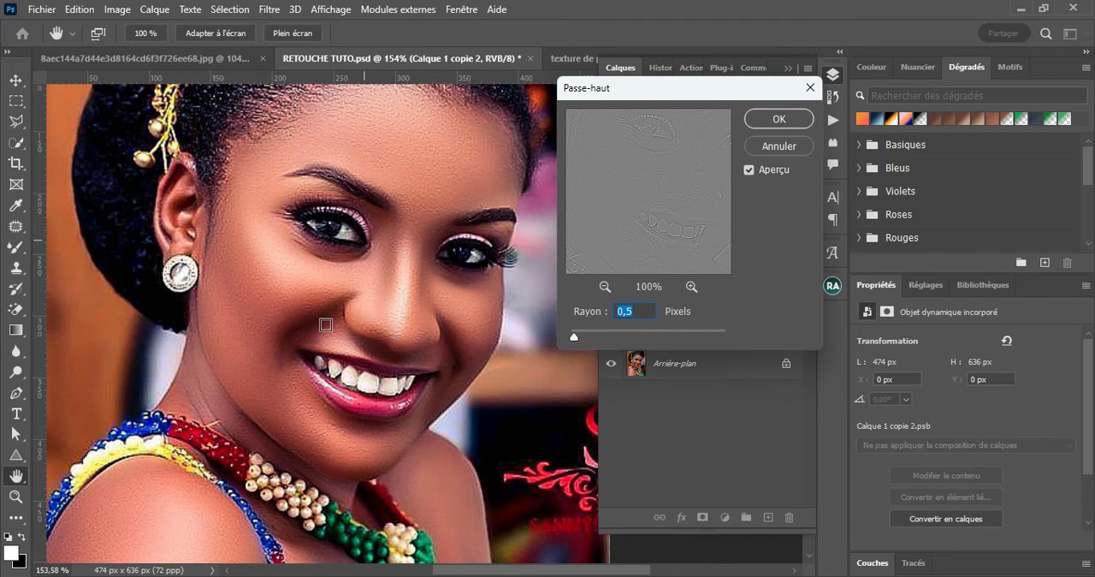
left_click_drag(647, 305, 559, 309)
left_click(776, 120)
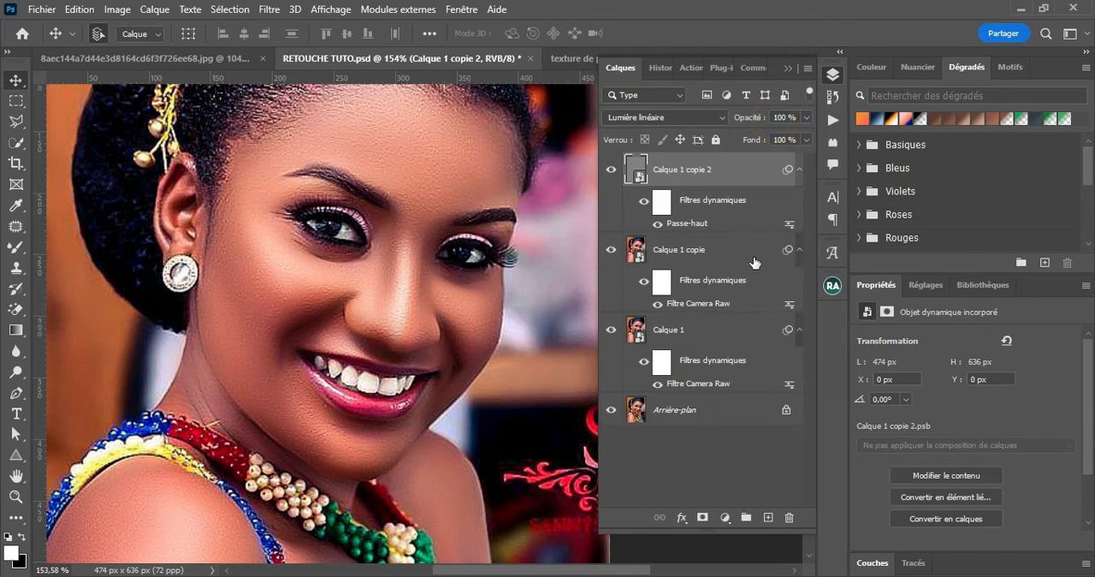
Compare the face up close with and without the sharpening layer Calque 1 copie 2
scroll(476, 296, "up", 3)
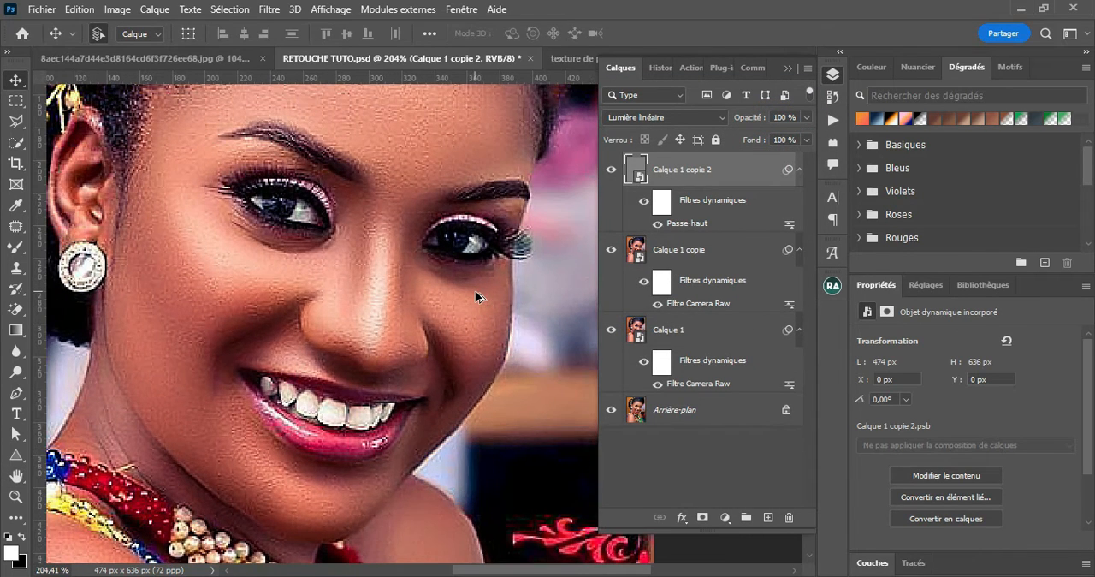
scroll(476, 292, "down", 2)
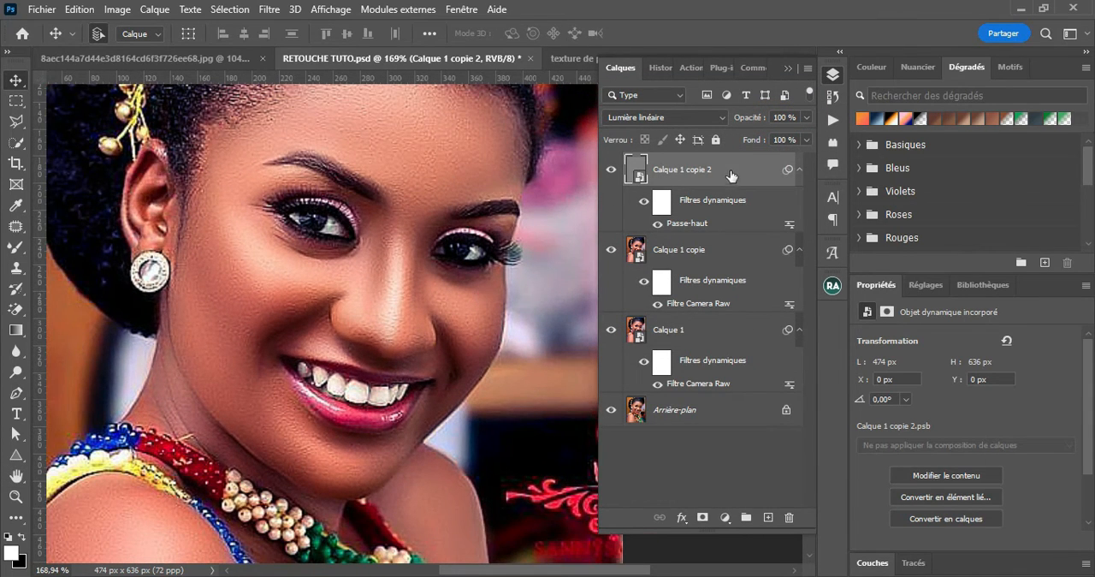
left_click(611, 170)
left_click(611, 170)
left_click(611, 170)
left_click(611, 170)
Add a Correspondance de couleur adjustment layer above Calque 1 copie 2 and load the 3Strip.look 3D LUT
left_click(922, 286)
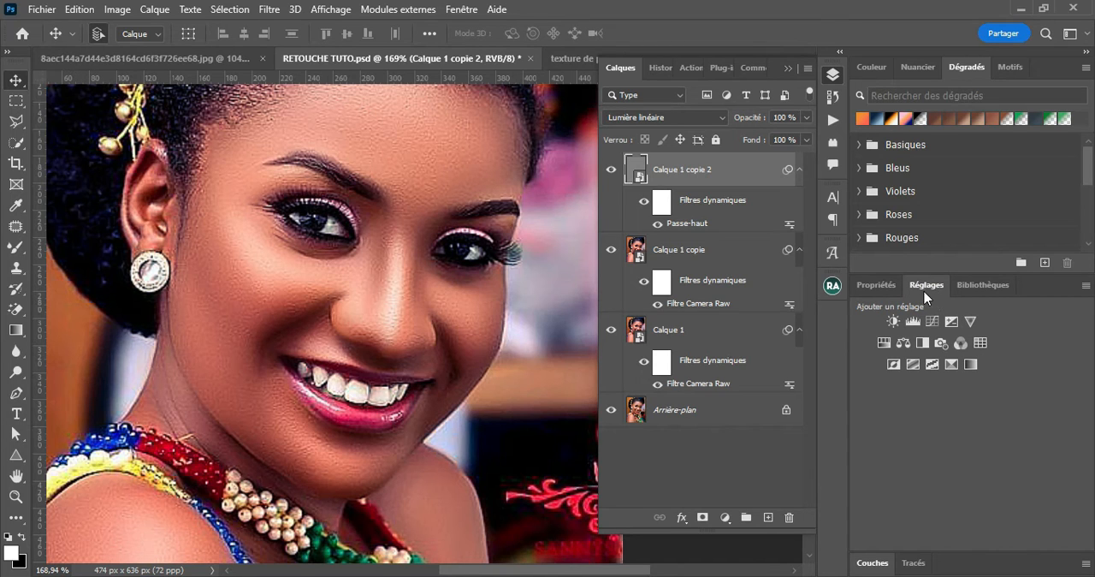
left_click(980, 342)
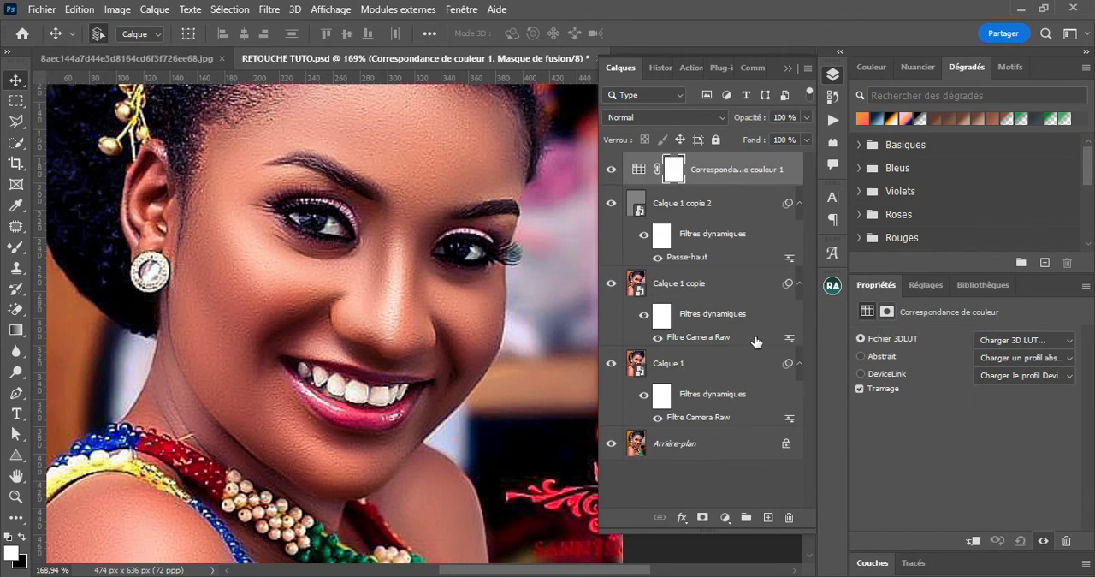
left_click(1007, 342)
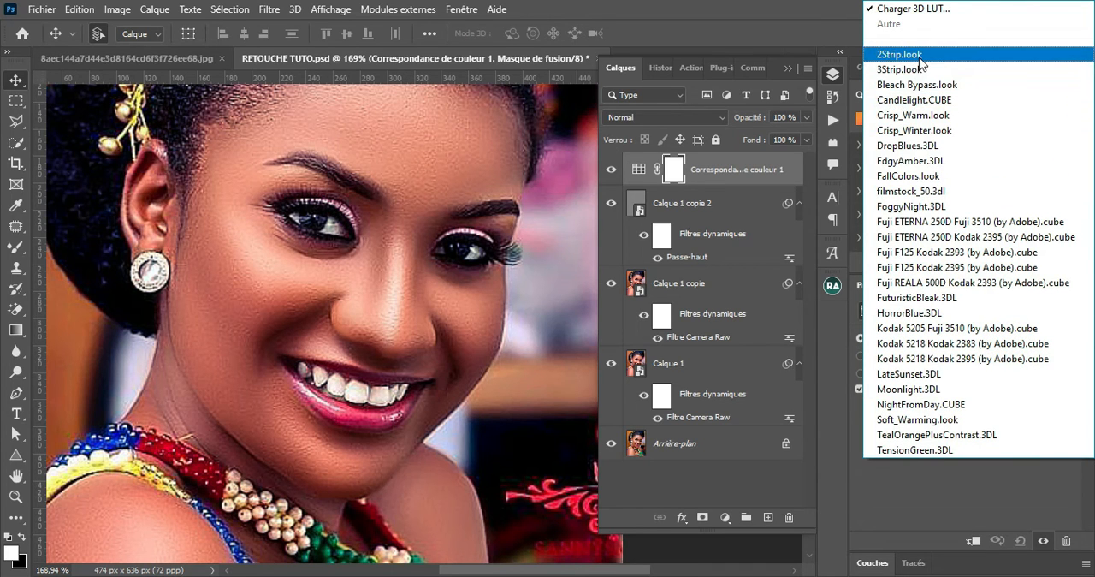
left_click(920, 58)
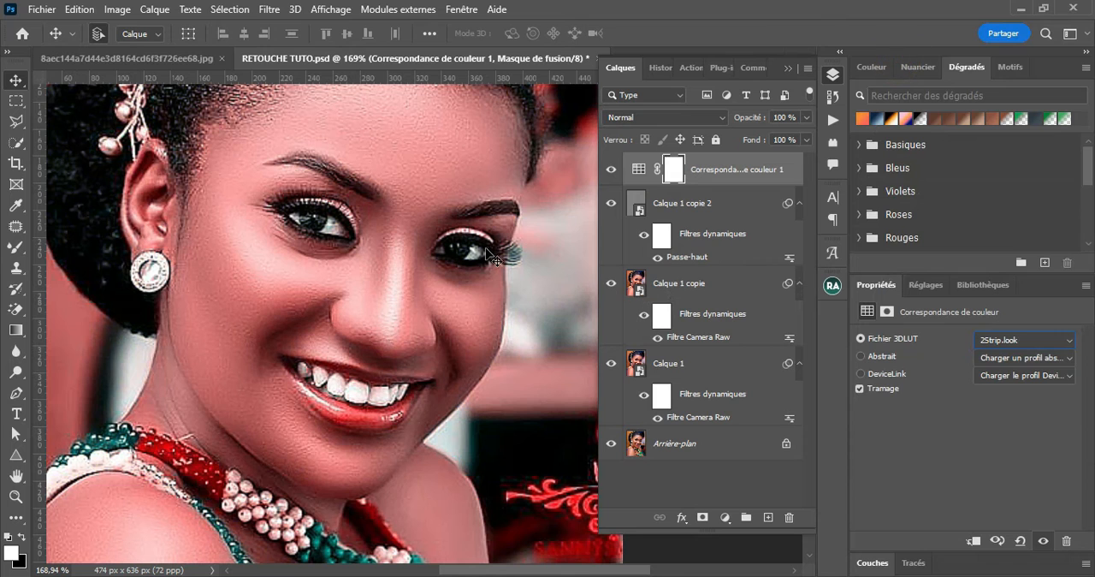
left_click(1035, 339)
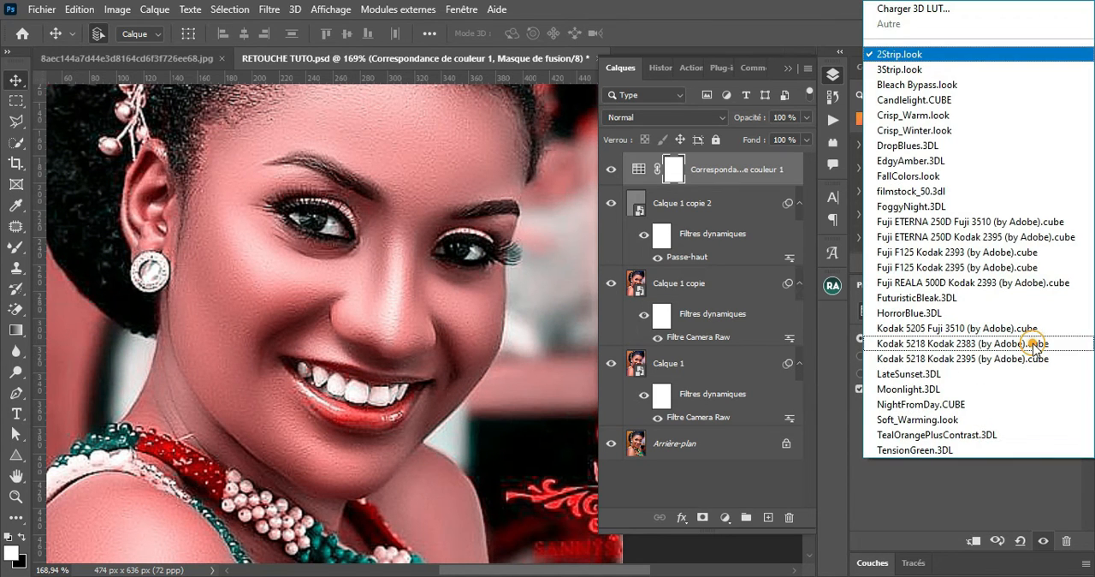
left_click(906, 72)
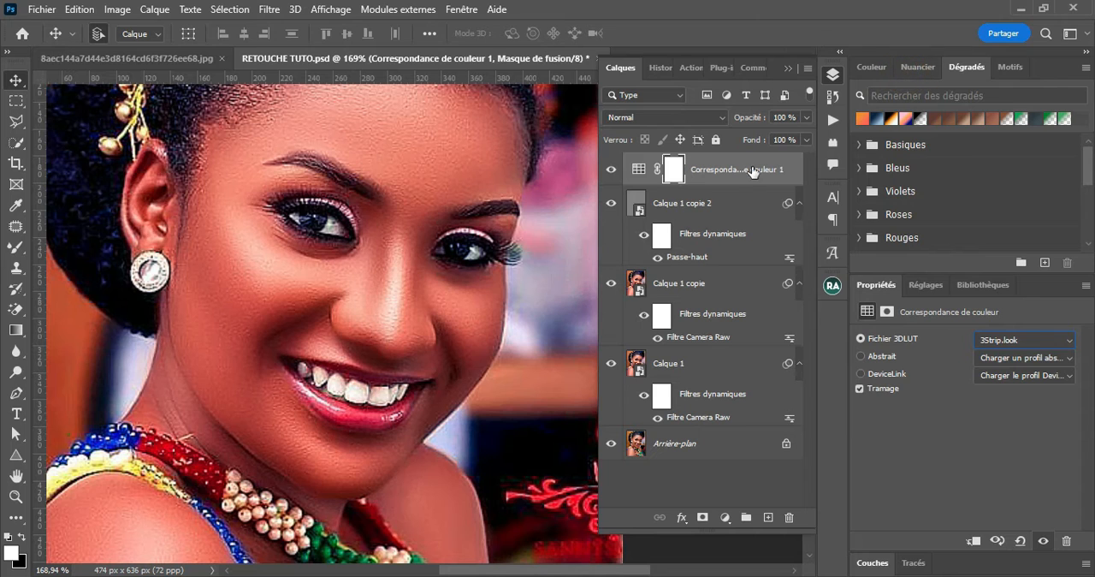
Lower the opacity of the Correspondance de couleur 1 layer to 25 %
left_click(806, 117)
left_click_drag(807, 135, 747, 149)
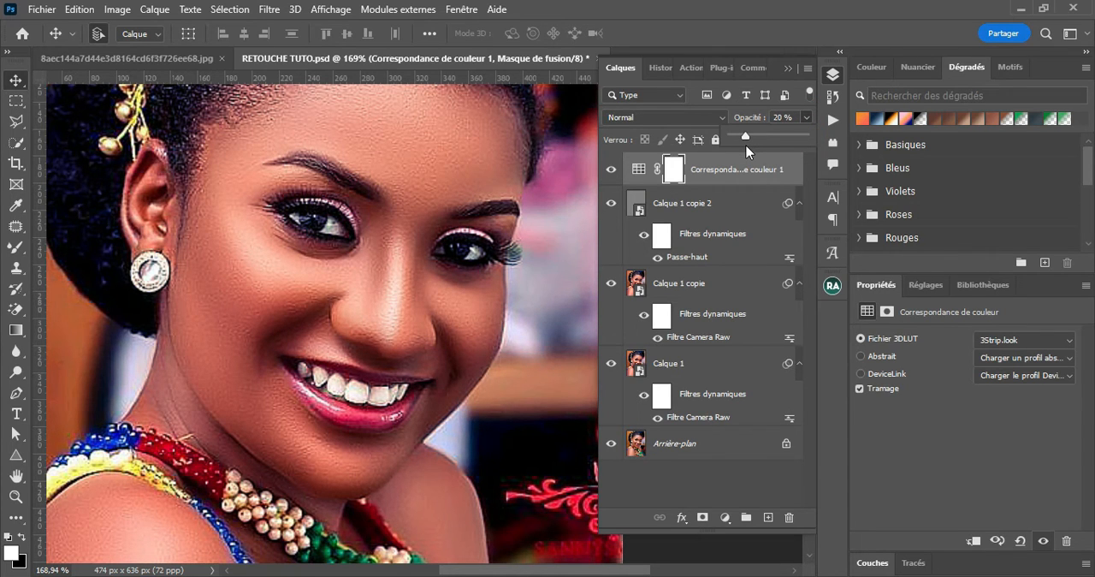
left_click(611, 169)
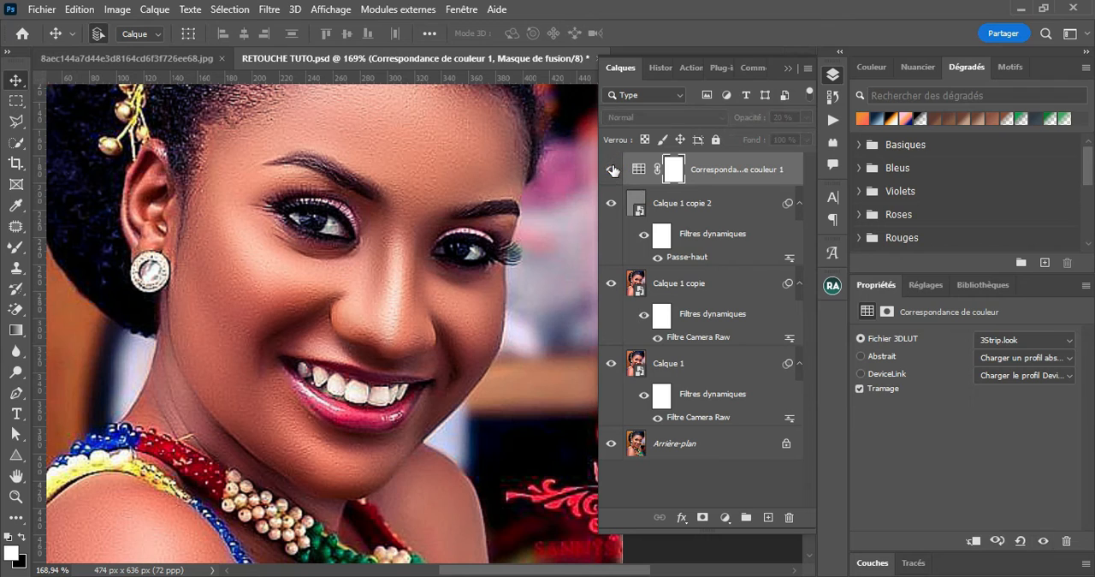
left_click(806, 118)
left_click(746, 141)
left_click_drag(747, 142, 751, 147)
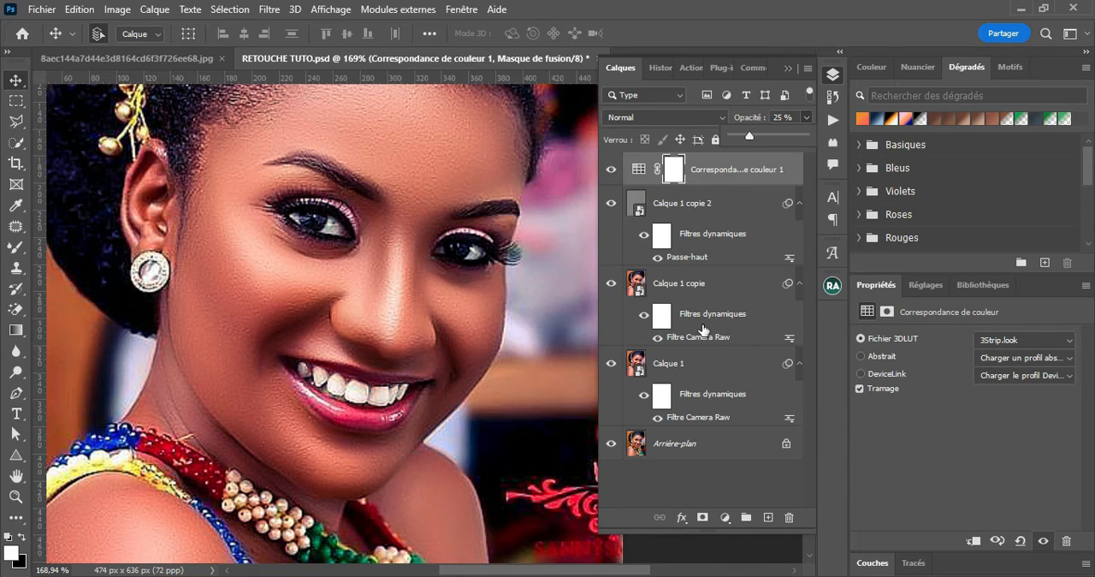
Group all layers from Correspondance de couleur 1 down to Calque 1, leaving out Arrière-plan
left_click(735, 173)
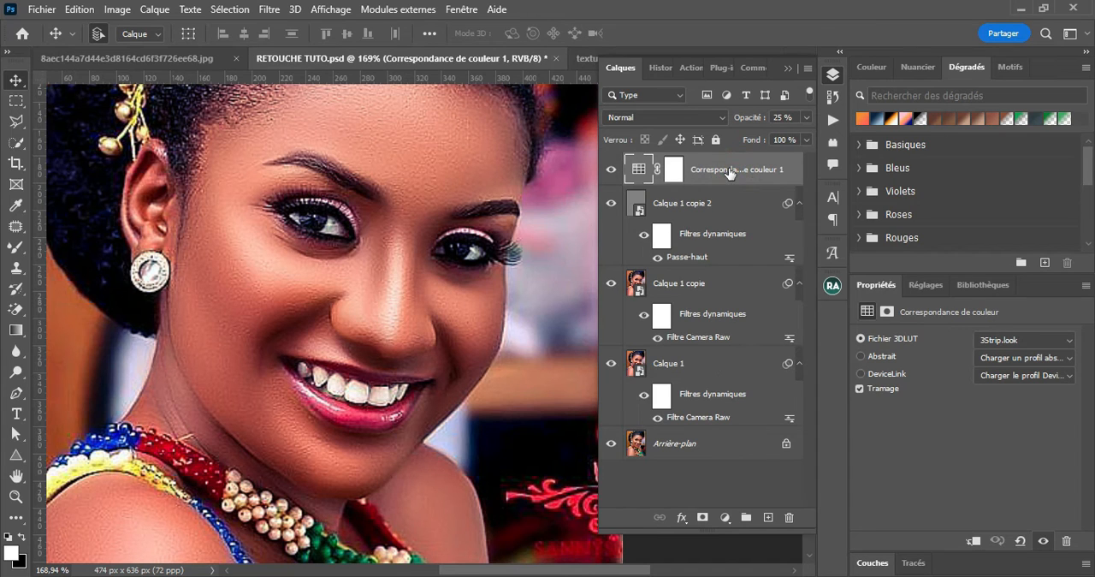
left_click(697, 362, "shift")
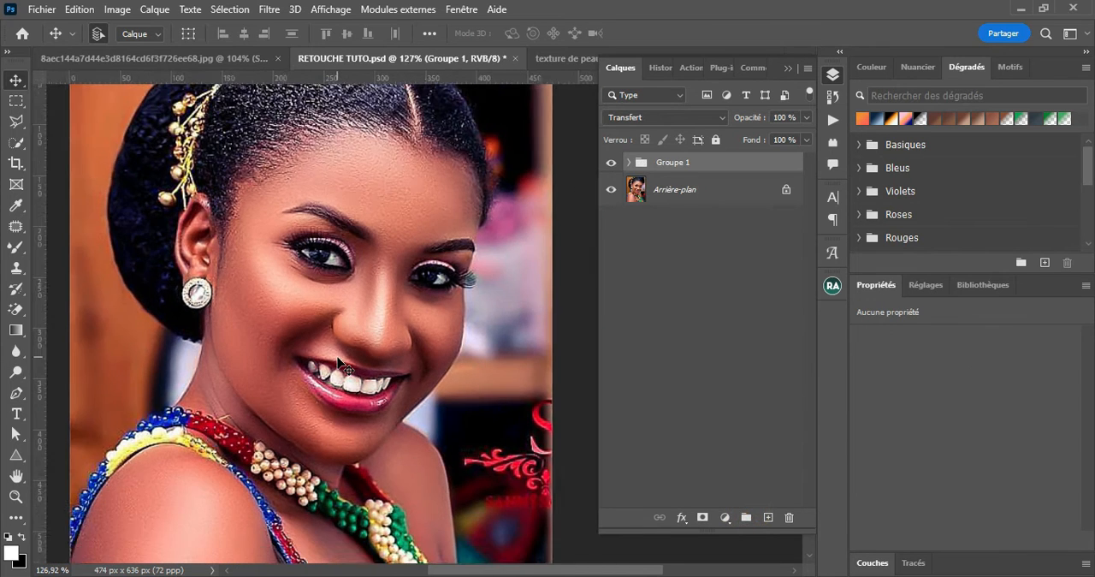
Compare the portrait before and after retouching by toggling the visibility of Groupe 1
scroll(345, 367, "down", 3)
left_click_drag(390, 381, 374, 315)
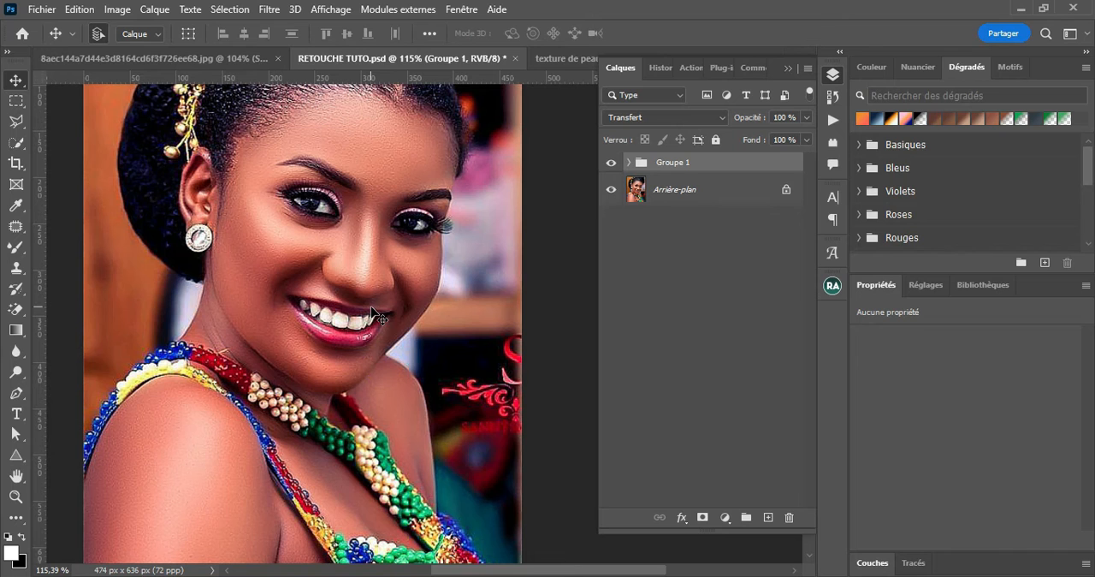
left_click(611, 164)
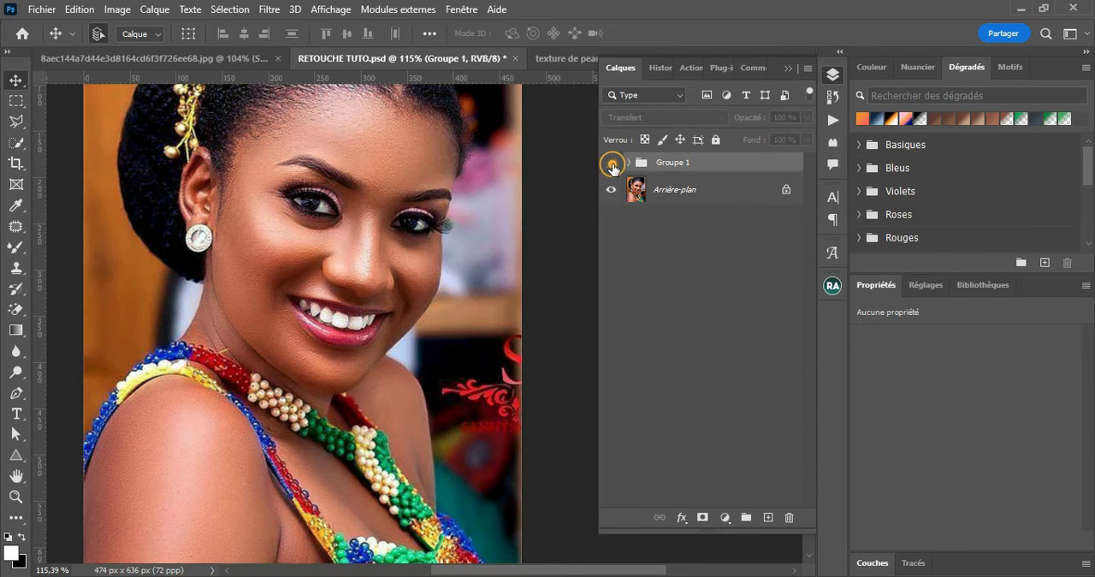
left_click(611, 165)
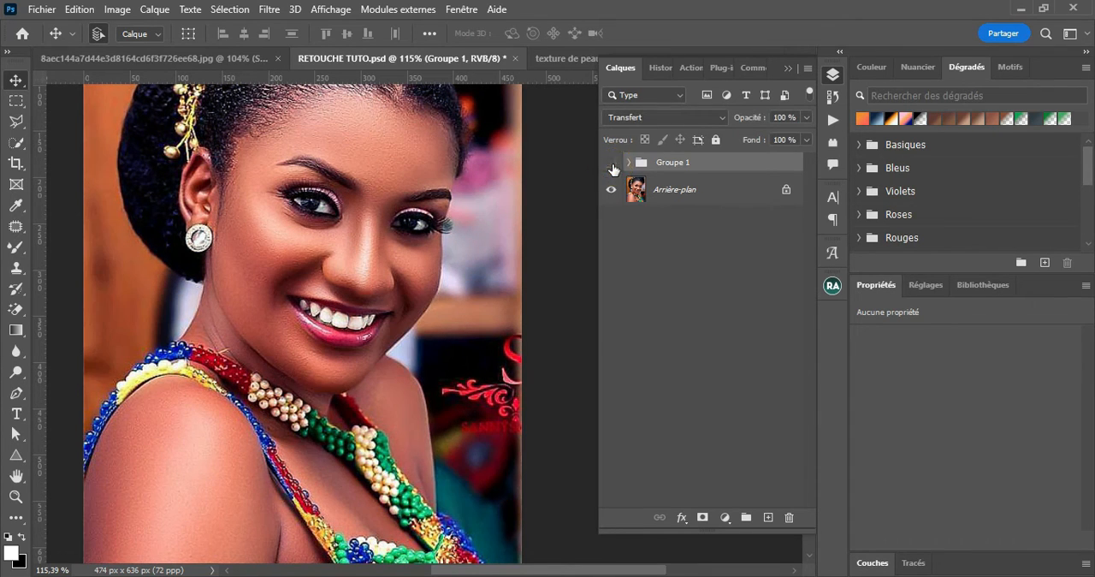
left_click(612, 165)
left_click(611, 165)
Add a Courbes adjustment layer above Correspondance de couleur 1 inside Groupe 1 and raise the curve's midtones to brighten the portrait
left_click(629, 162)
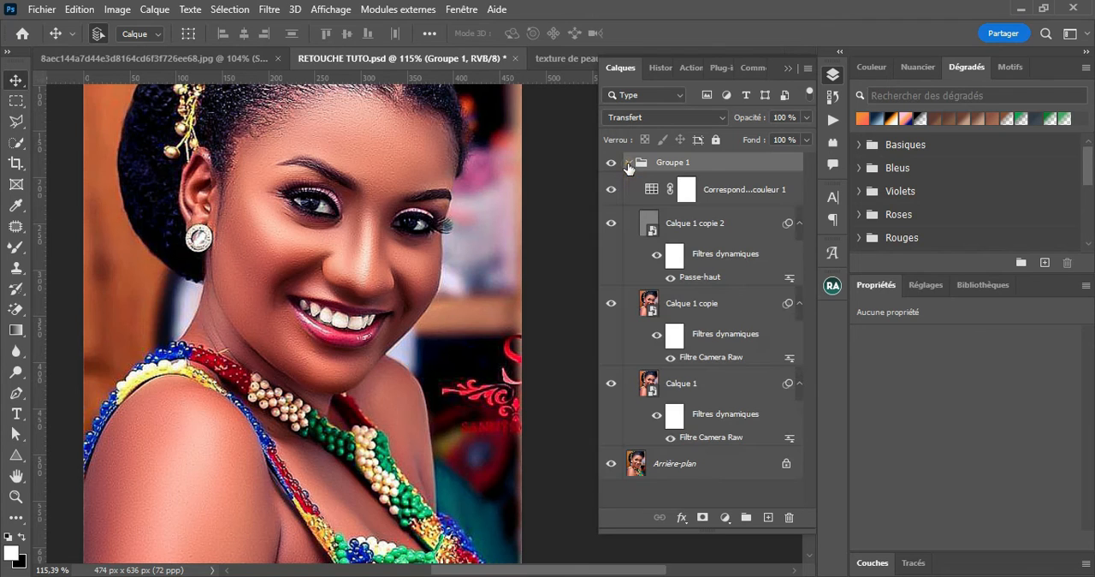
left_click(730, 195)
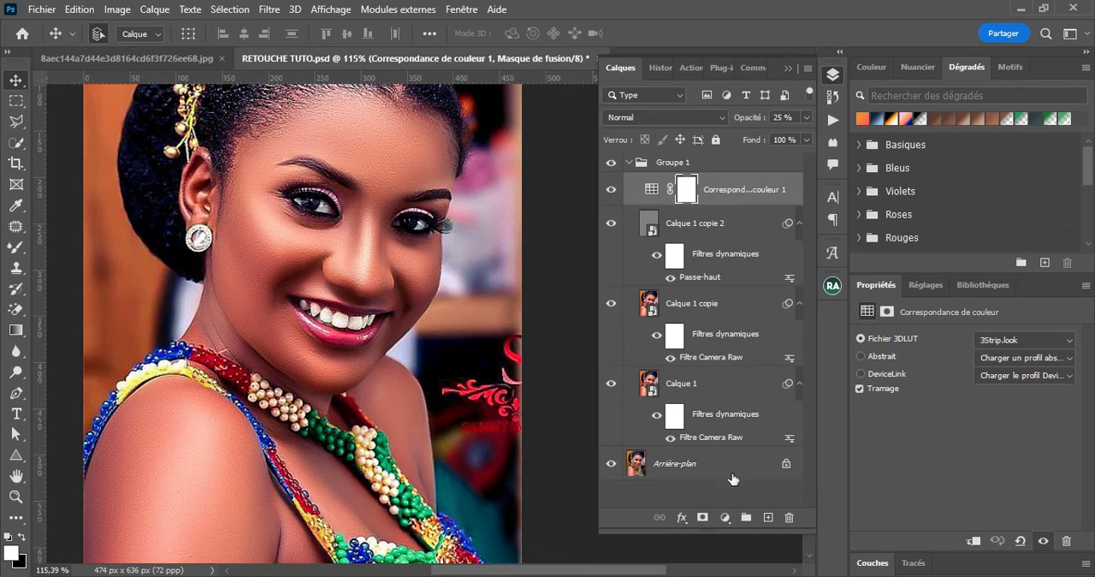
left_click(725, 518)
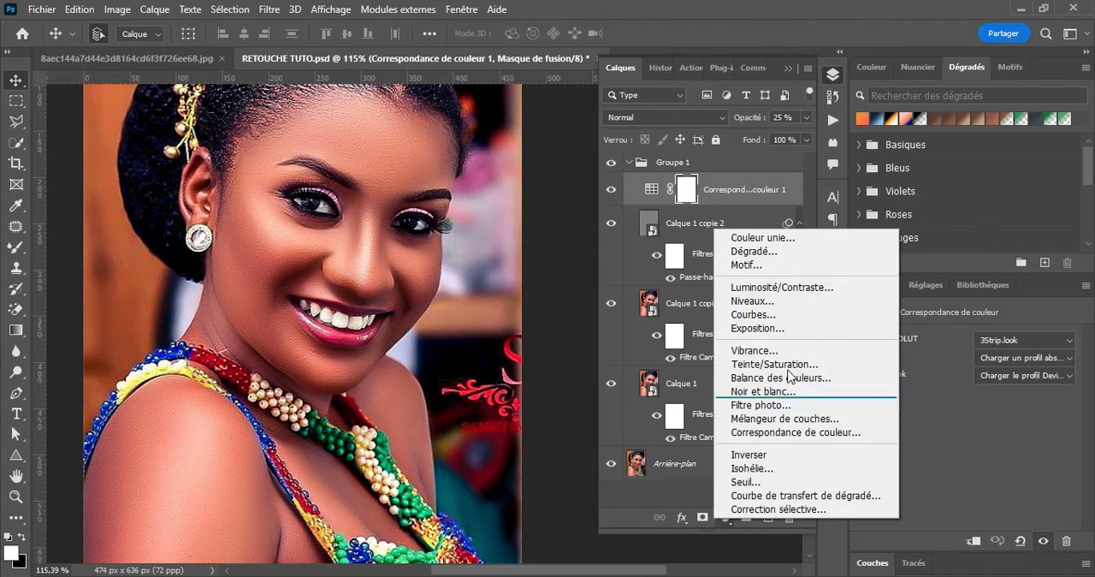
left_click(795, 315)
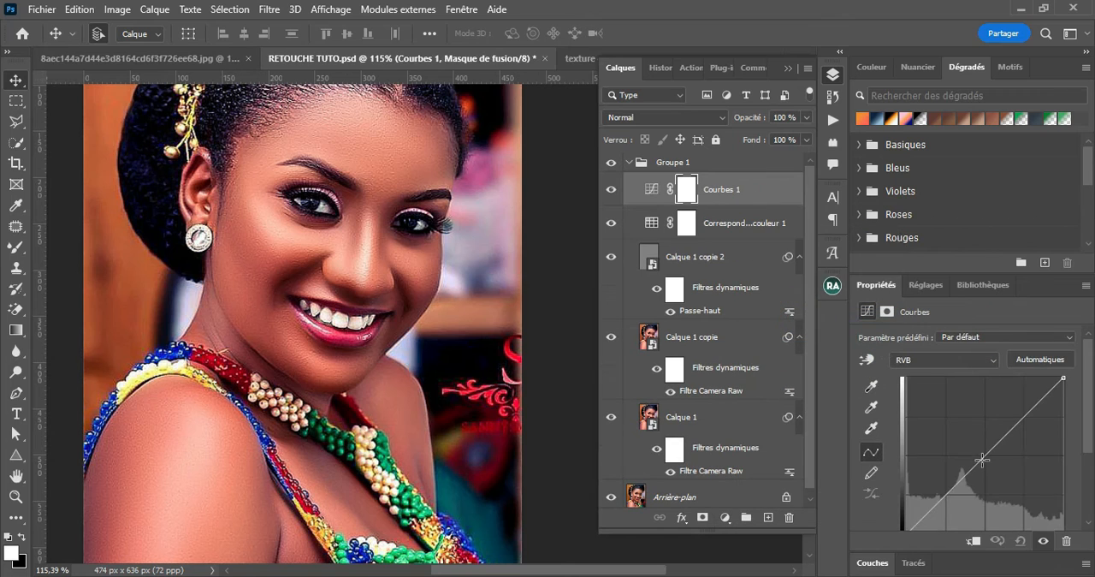
left_click(977, 464)
left_click_drag(977, 463, 967, 457)
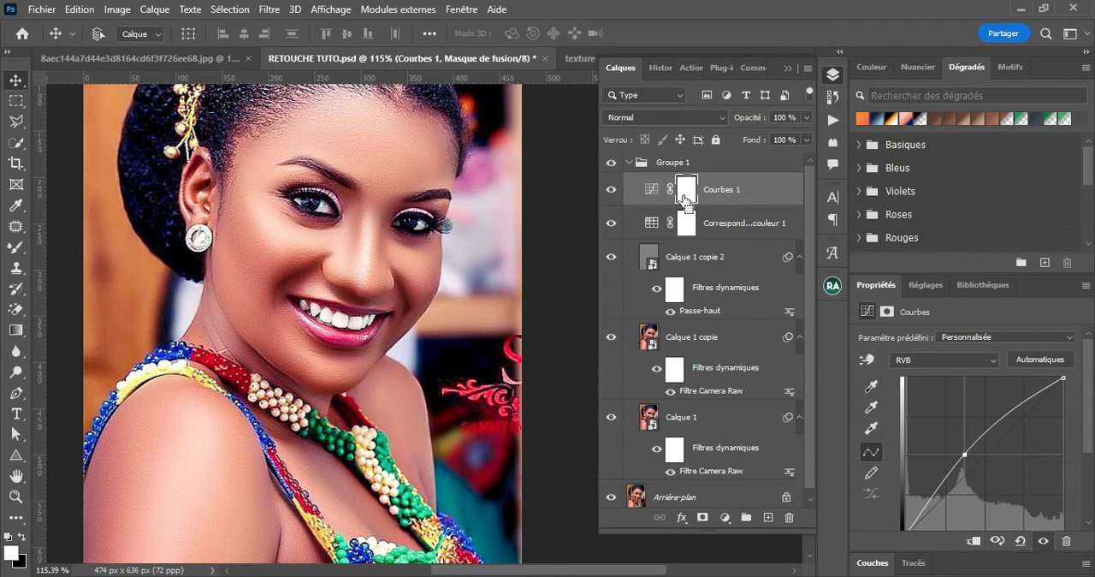
Invert the brightening curves layer's mask to black and rename the layer LUMIERE
key("ctrl+i")
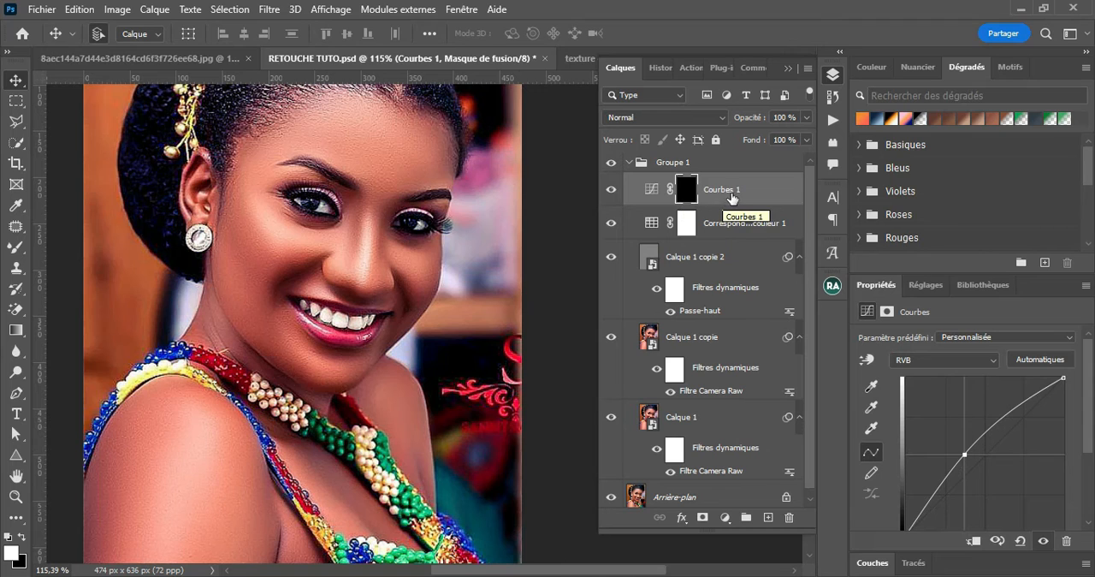
double_click(727, 190)
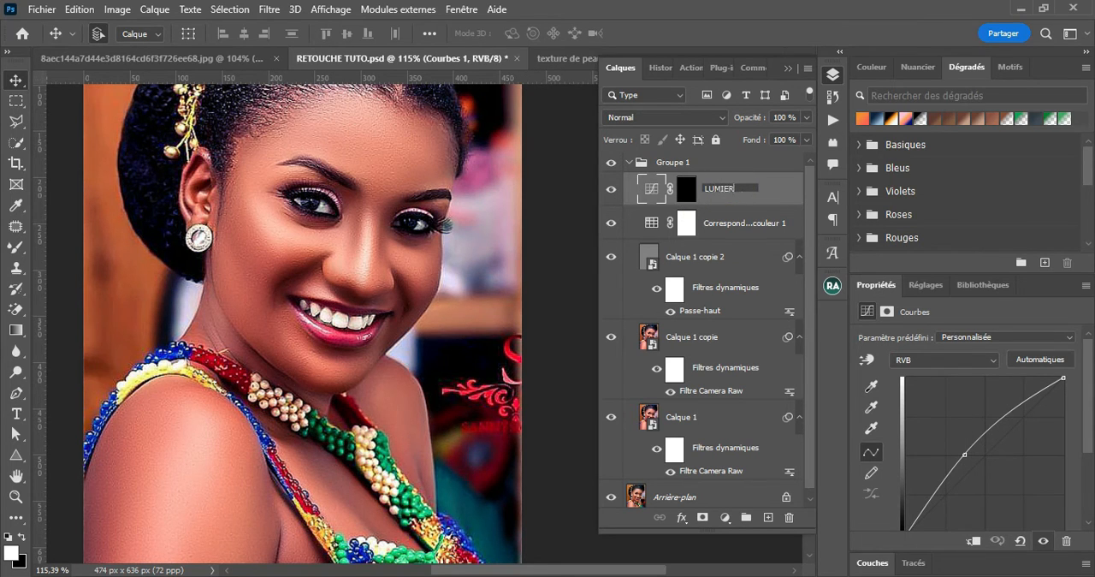
key("Return")
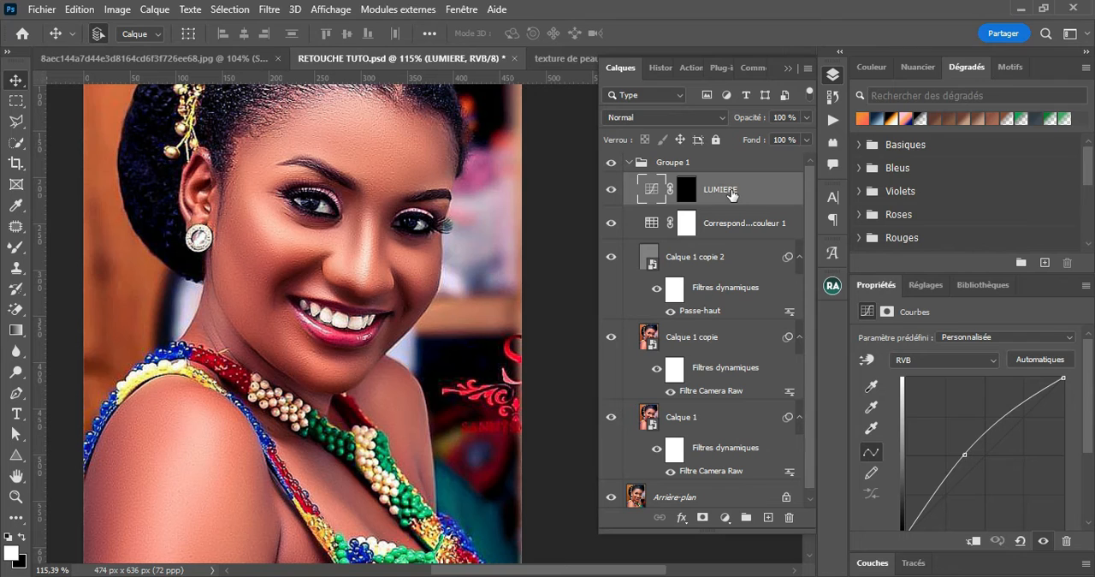
Add a second Courbes adjustment layer above LUMIERE, lower its midtones to darken the portrait, and invert its mask to black
left_click(724, 517)
left_click(775, 318)
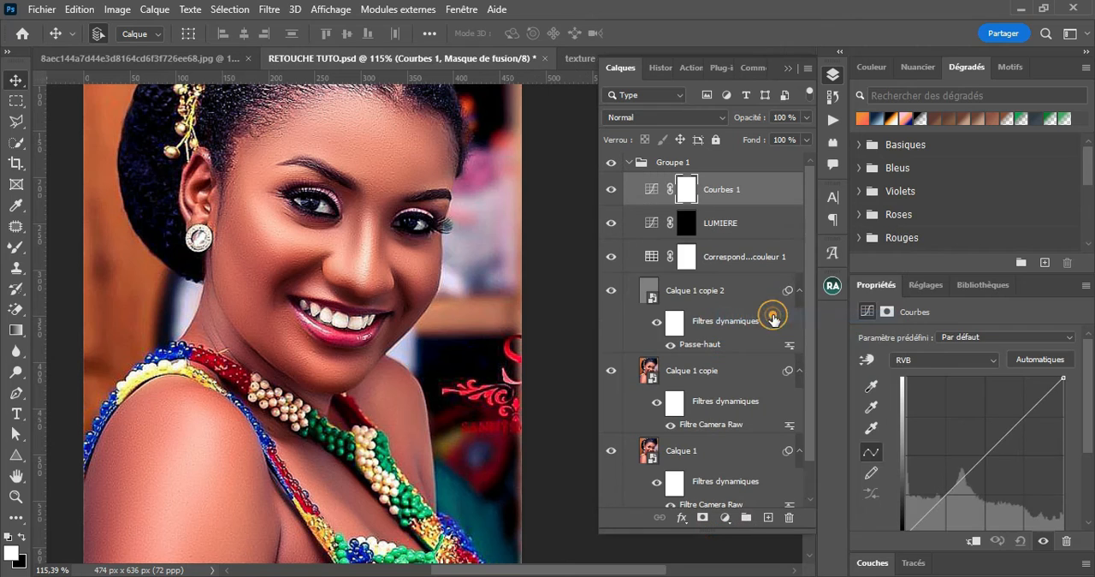
left_click_drag(983, 460, 985, 467)
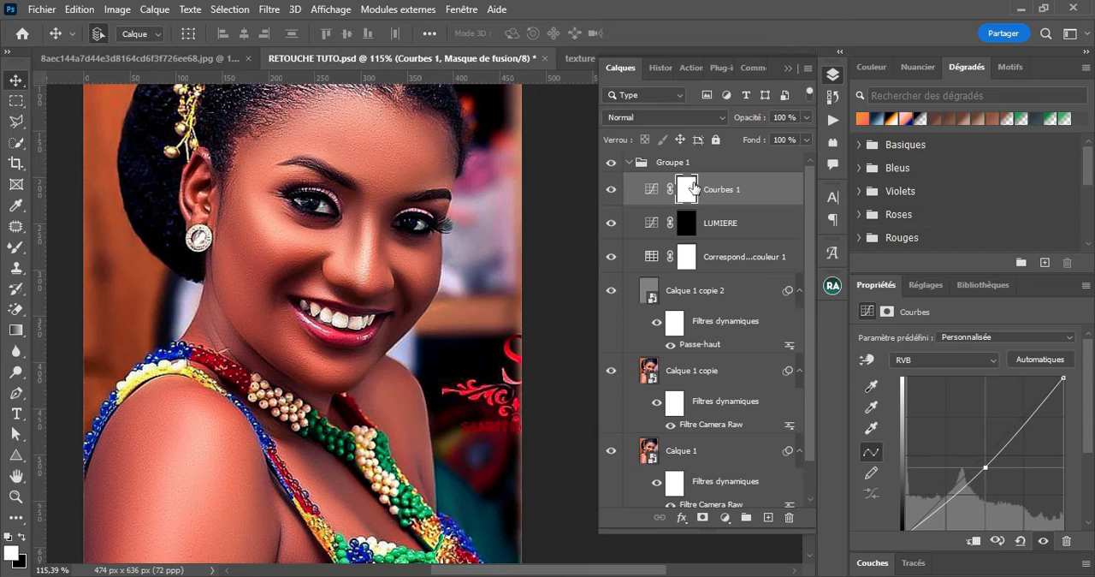
key("ctrl+i")
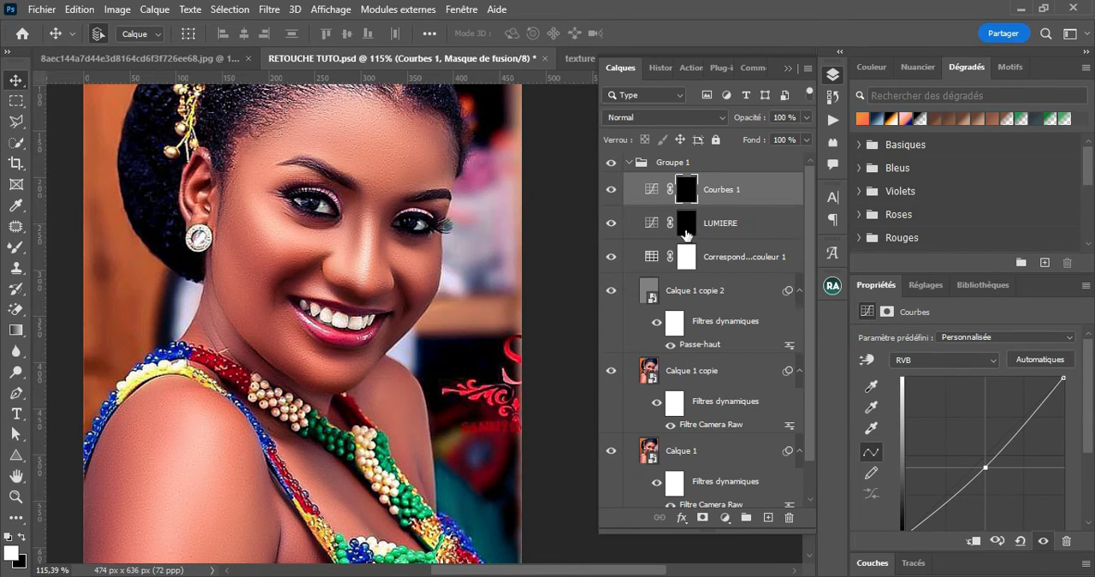
Rename the darkening Courbes 1 layer OMBRE
double_click(721, 190)
type("OMBRE")
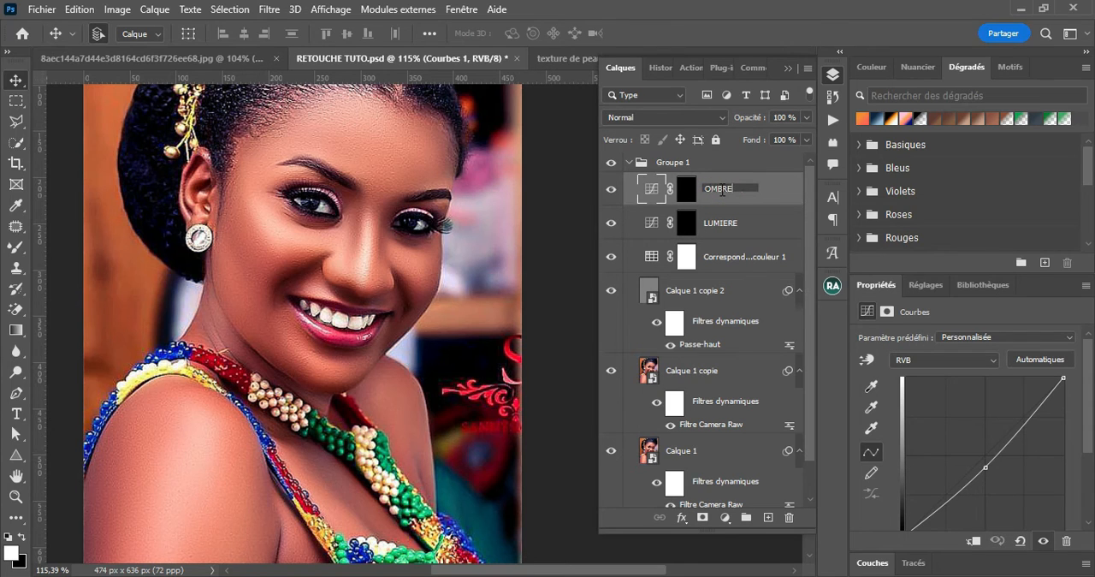
key("Return")
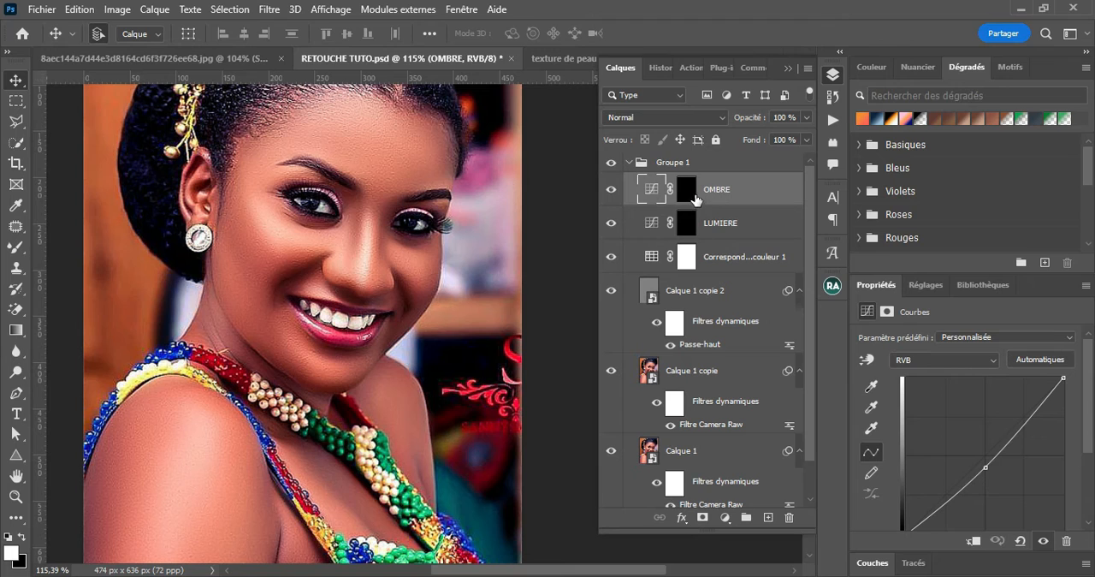
Target the OMBRE layer's mask and choose the Pinceau tool with the soft Arrondi flou tip at 0% hardness
left_click(686, 189)
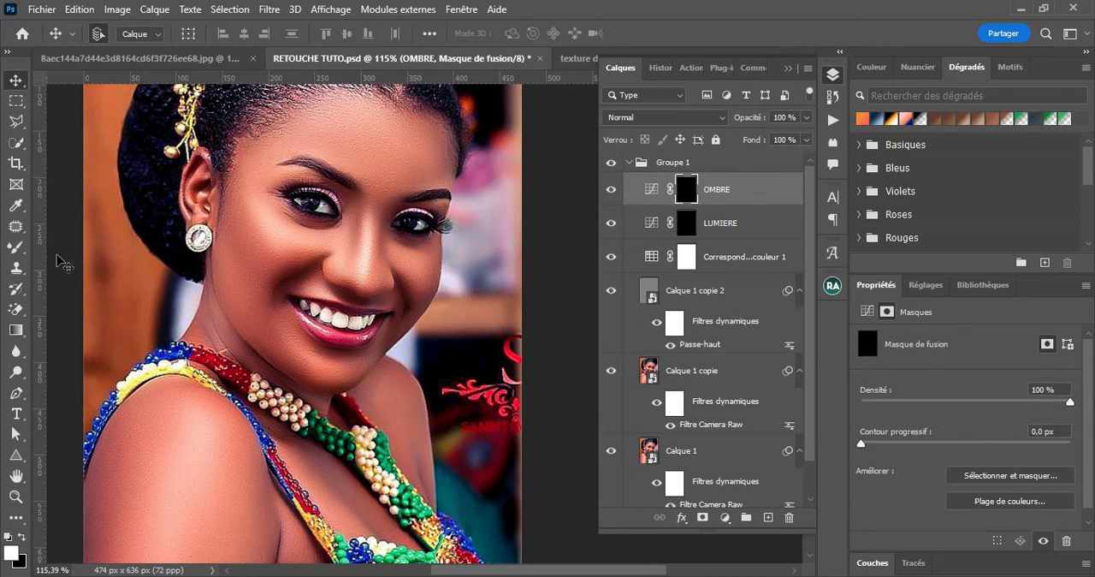
left_click(17, 250)
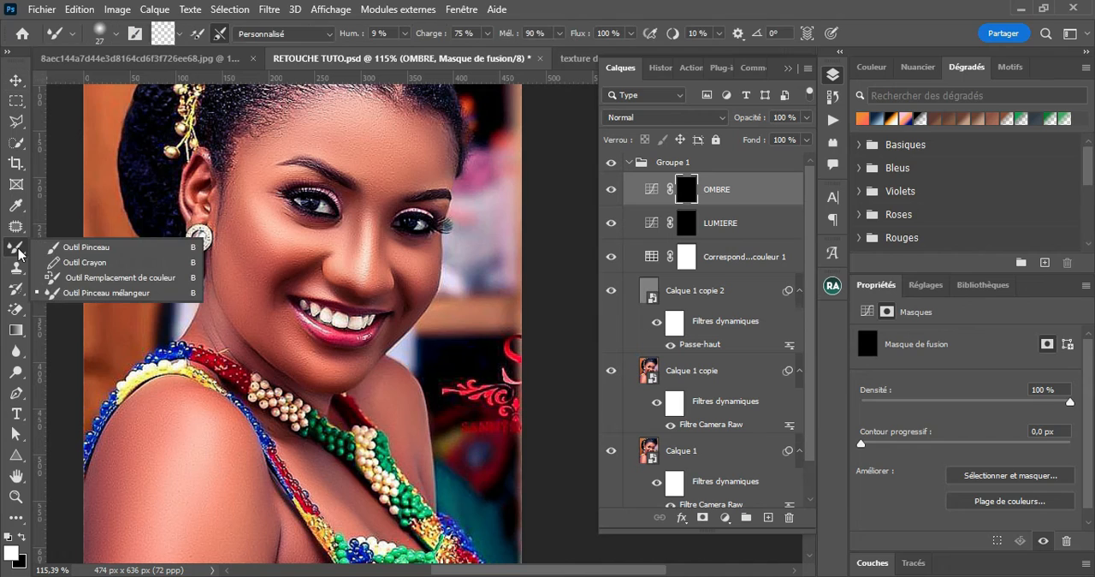
left_click(79, 248)
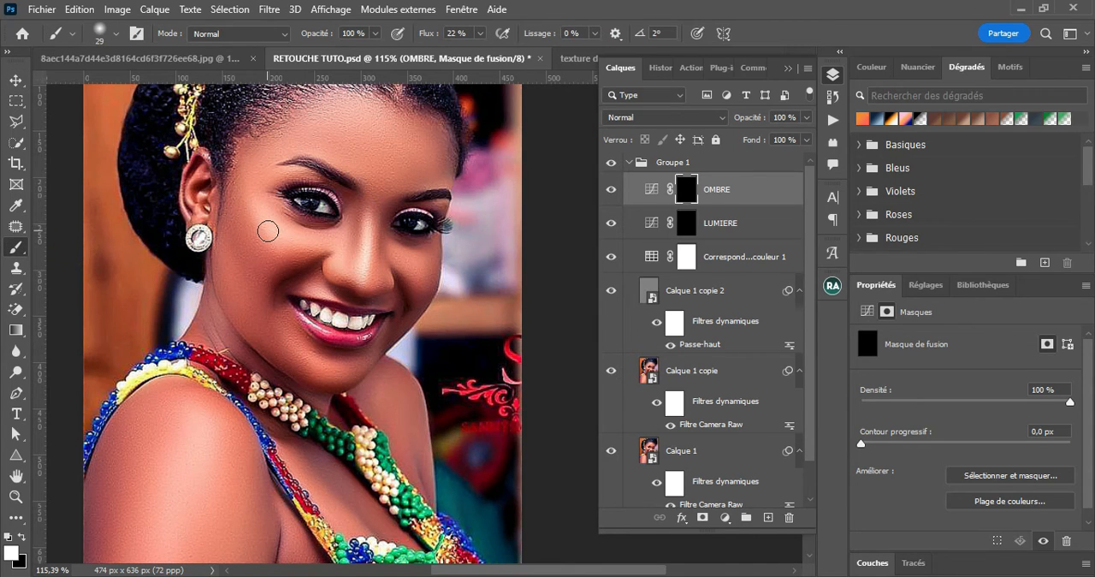
left_click(115, 35)
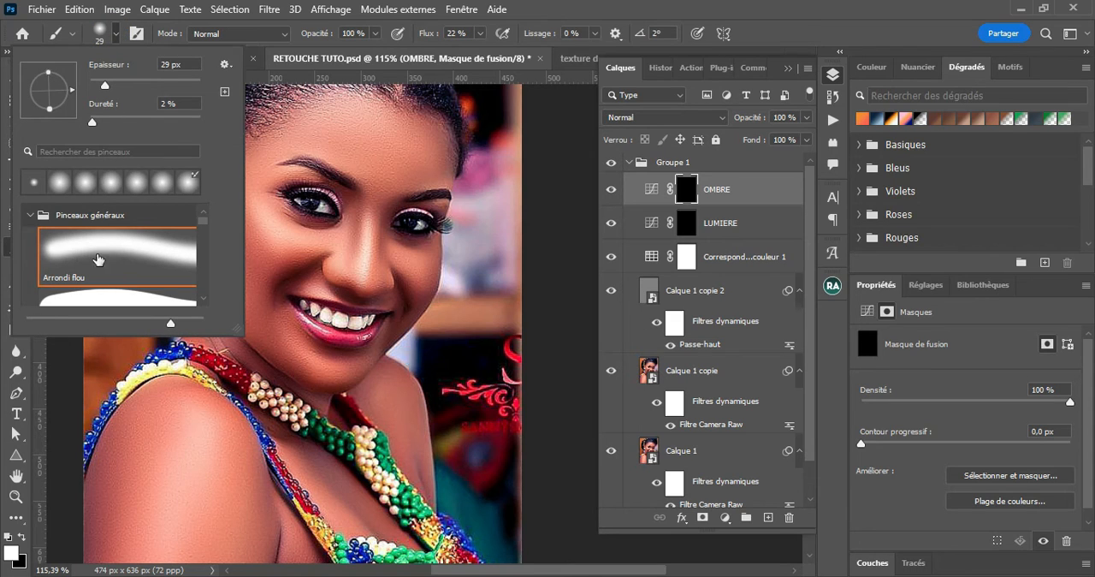
left_click(111, 251)
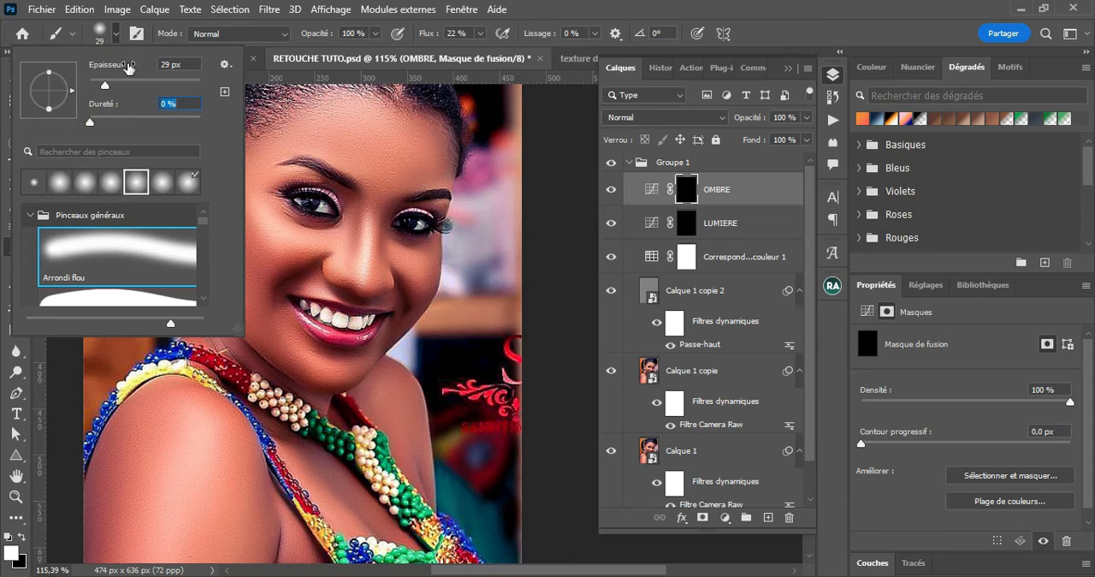
left_click(111, 31)
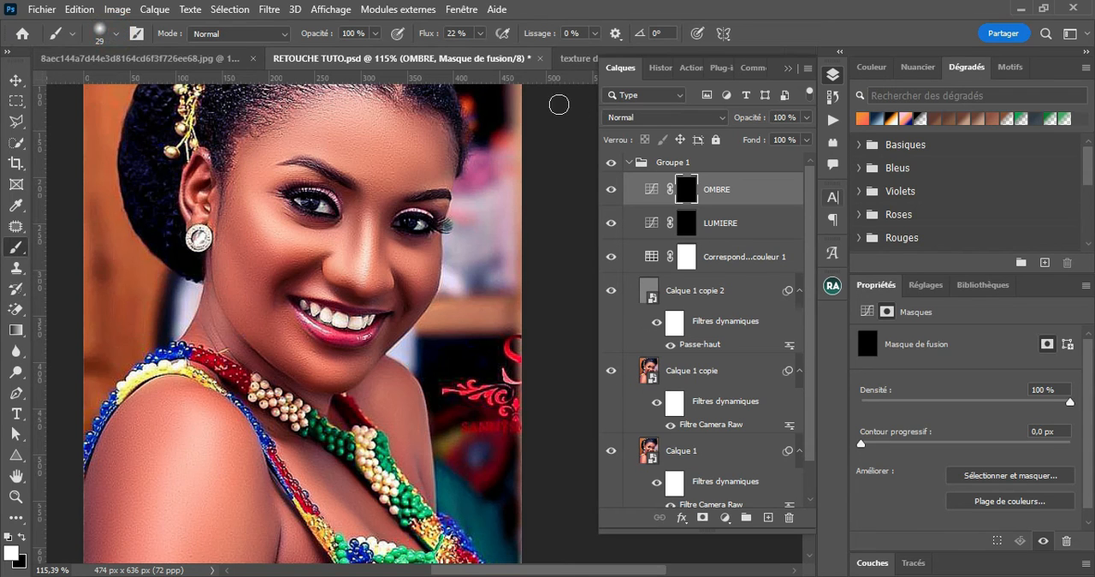
Lower the brush's Flux to 10% and keep the OMBRE mask targeted for painting
left_click(320, 35)
left_click(480, 33)
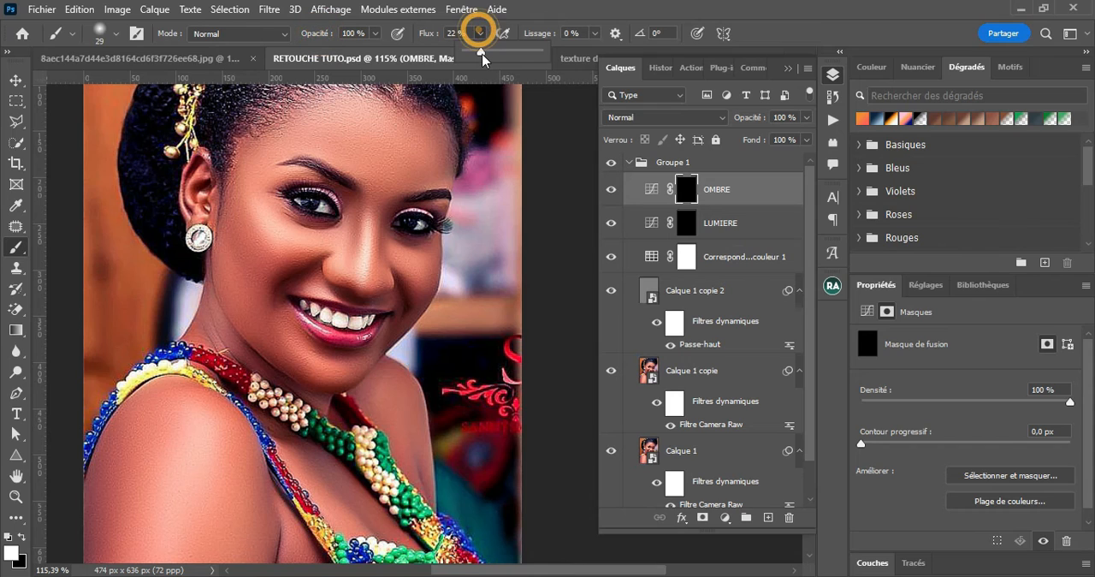
left_click_drag(481, 53, 477, 56)
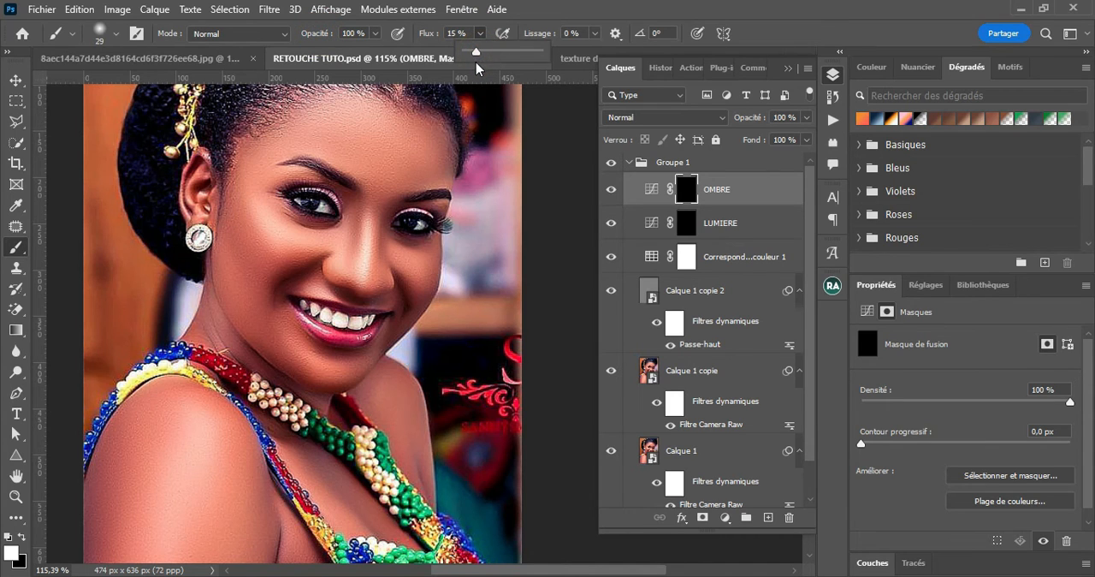
left_click_drag(474, 66, 473, 66)
left_click(684, 190)
left_click(684, 190)
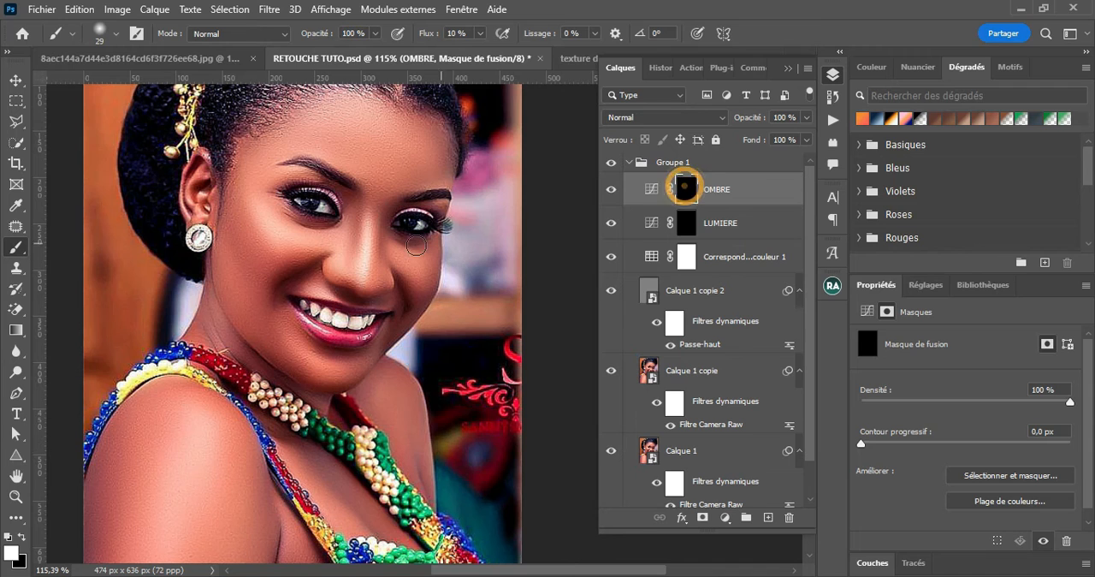
Paint white on the OMBRE mask over the shadow areas of the cheeks, jaw, eye contours and sides of the nose
scroll(347, 253, "up", 2)
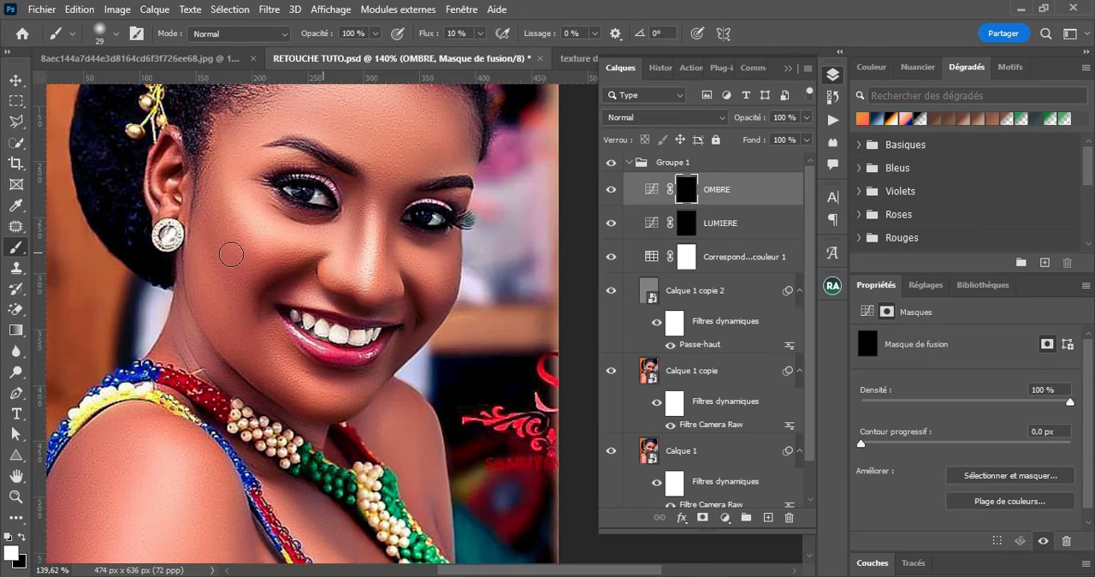
right_click(215, 255, "alt")
left_click_drag(214, 256, 217, 255)
mouse_move(212, 208)
left_mouse_down()
mouse_move(220, 251)
mouse_move(237, 248)
mouse_move(223, 230)
mouse_move(235, 265)
mouse_move(238, 249)
mouse_move(202, 240)
mouse_move(240, 309)
mouse_move(208, 261)
mouse_move(248, 303)
mouse_move(268, 366)
left_mouse_up()
mouse_move(450, 273)
left_mouse_down()
mouse_move(438, 255)
mouse_move(451, 275)
left_mouse_up()
right_click(371, 241, "alt")
mouse_move(353, 256)
left_mouse_down()
mouse_move(356, 226)
mouse_move(354, 256)
left_mouse_up()
mouse_move(329, 220)
left_mouse_down()
mouse_move(282, 230)
mouse_move(267, 213)
left_mouse_up()
left_click_drag(412, 252, 449, 257)
left_click_drag(338, 261, 352, 217)
mouse_move(344, 288)
left_mouse_down()
mouse_move(395, 296)
mouse_move(393, 186)
mouse_move(388, 233)
left_mouse_up()
Deepen the shadows on the OMBRE mask along the forehead and hairline with a brush of about 50 px, plus smaller facial contours
key("space")
key("bracketright")
key("bracketright")
key("bracketright")
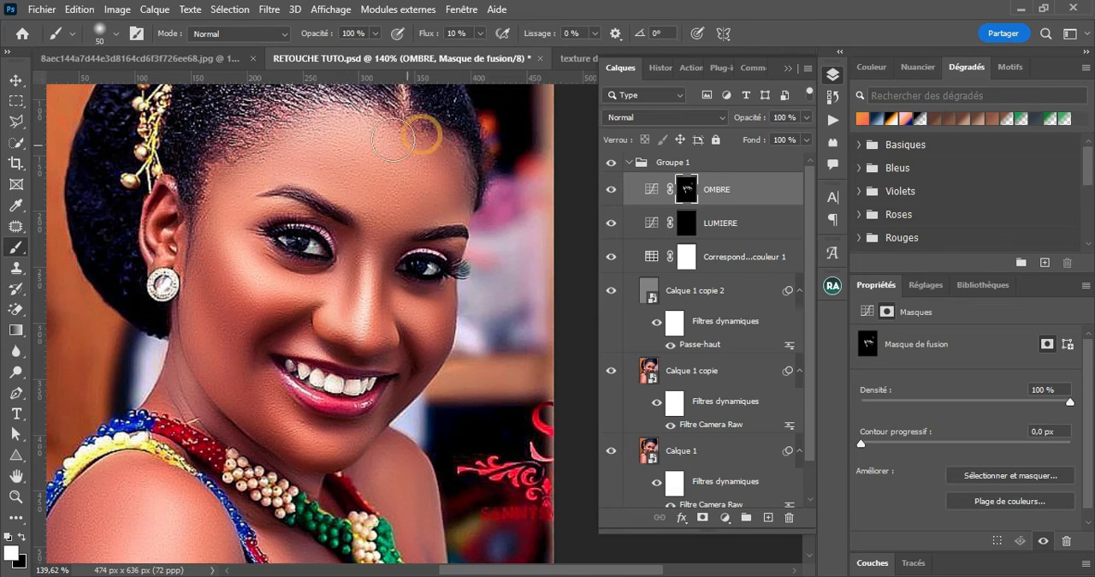
left_click_drag(290, 137, 316, 127)
left_click_drag(362, 306, 347, 305)
mouse_move(332, 266)
left_mouse_down()
mouse_move(311, 282)
mouse_move(342, 257)
left_mouse_up()
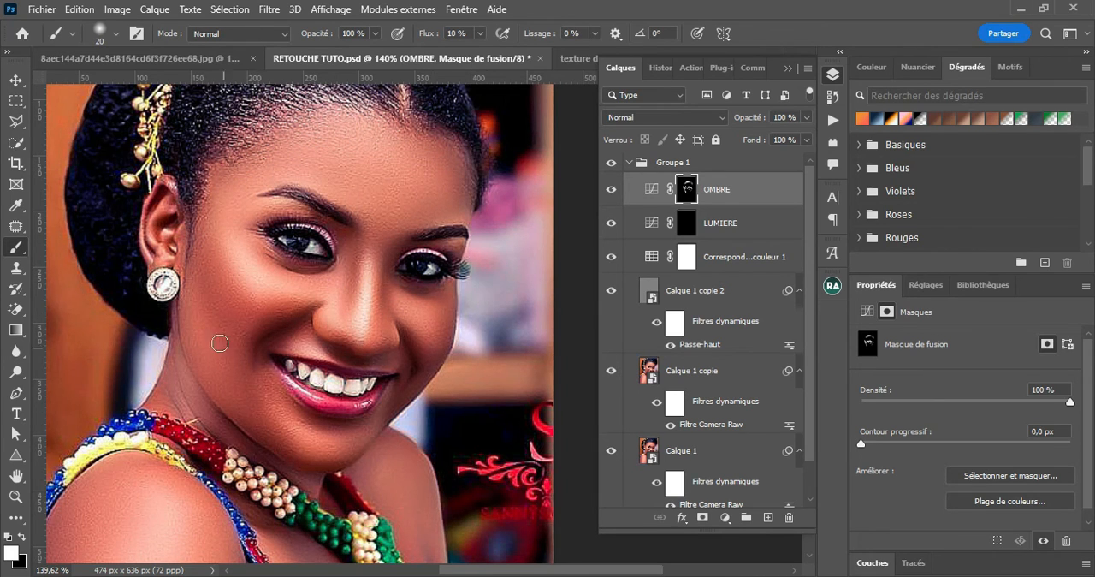
left_click(410, 395)
Compare the face with and without the painted shadows by toggling the OMBRE layer's visibility
left_click(611, 192)
left_click(611, 192)
left_click(611, 192)
left_click(611, 192)
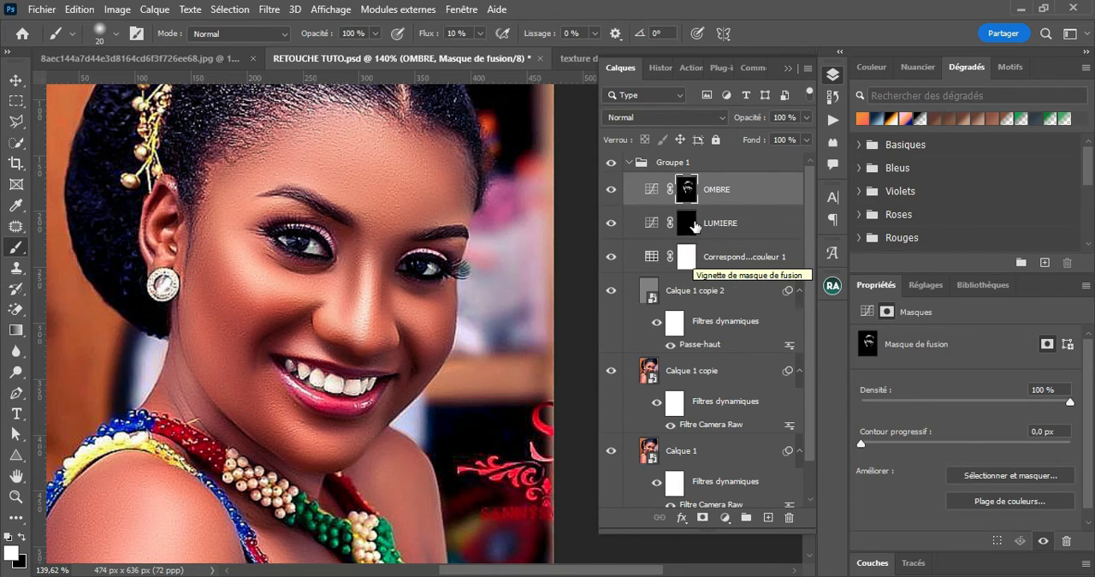
Paint white on the LUMIERE mask over the facial highlights along the nose, cheeks and chin, enlarging the brush for broad areas
left_click(690, 223)
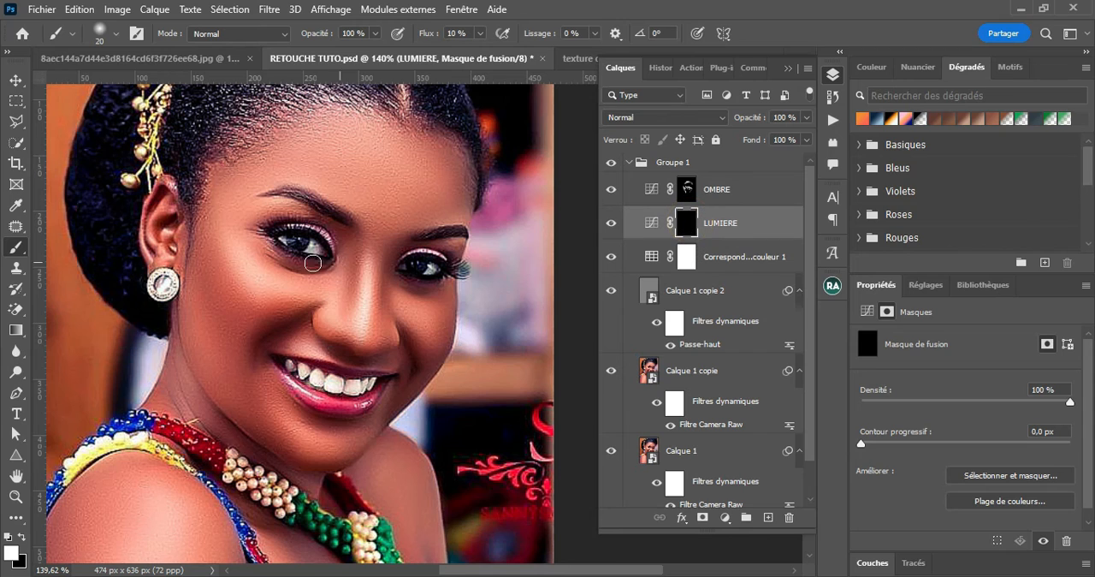
mouse_move(373, 242)
left_mouse_down()
mouse_move(367, 332)
mouse_move(366, 299)
mouse_move(362, 334)
left_mouse_up()
key("]")
key("]")
key("]")
mouse_move(225, 248)
left_mouse_down()
mouse_move(279, 296)
mouse_move(231, 259)
left_mouse_up()
left_click_drag(407, 317, 428, 340)
mouse_move(313, 440)
left_mouse_down()
mouse_move(296, 433)
mouse_move(346, 441)
mouse_move(292, 425)
mouse_move(320, 449)
mouse_move(339, 213)
left_mouse_up()
Brighten the shoulder and forehead highlights by painting white on the LUMIERE mask with a soft brush of about 52 to 59 px
right_click(208, 370, "alt")
mouse_move(174, 376)
left_mouse_down()
mouse_move(235, 348)
mouse_move(146, 430)
left_mouse_up()
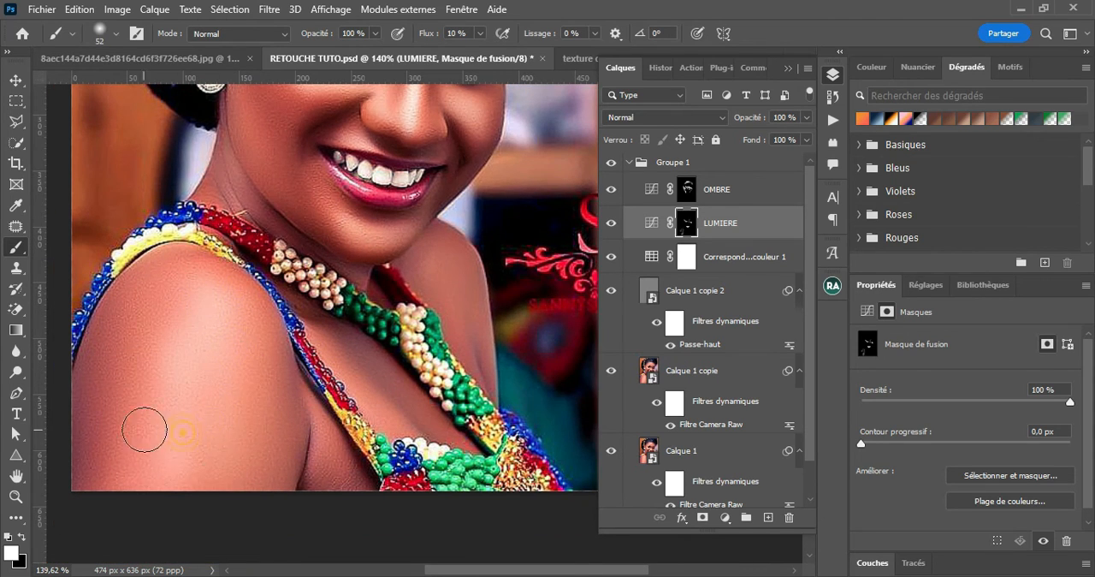
left_click_drag(399, 169, 337, 408)
right_click(337, 408, "alt")
right_click(360, 215, "alt")
mouse_move(361, 216)
left_mouse_down()
mouse_move(381, 241)
mouse_move(356, 212)
mouse_move(408, 207)
mouse_move(368, 220)
mouse_move(382, 175)
mouse_move(384, 225)
left_mouse_up()
left_click_drag(359, 174, 358, 188)
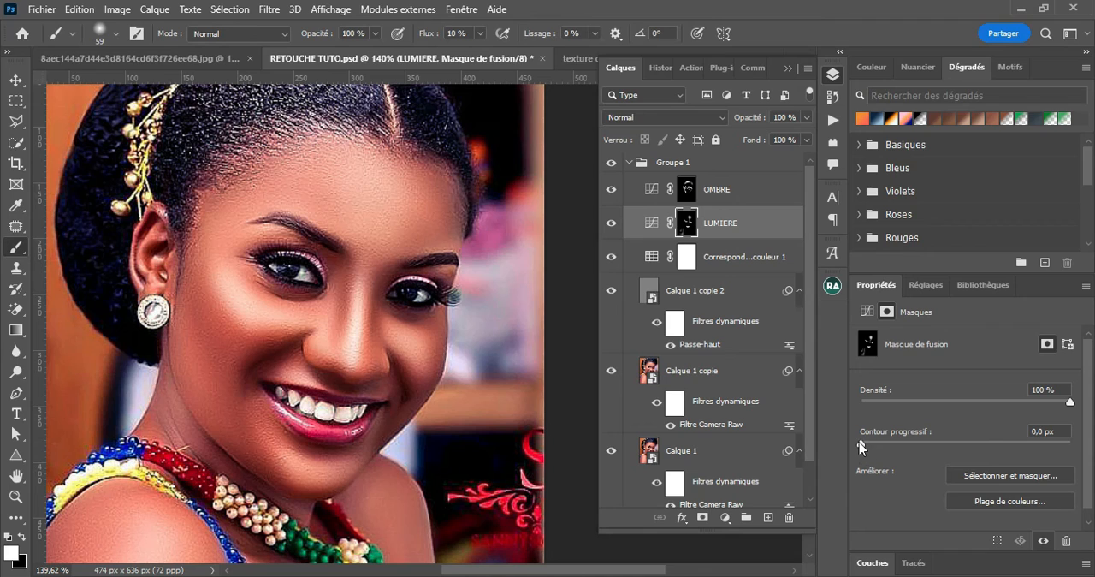
Feather the LUMIERE mask with a Contour progressif of 8,0 px and check the effect by toggling the layer's visibility
left_click_drag(861, 445, 934, 442)
left_click_drag(934, 446, 939, 451)
left_click(610, 223)
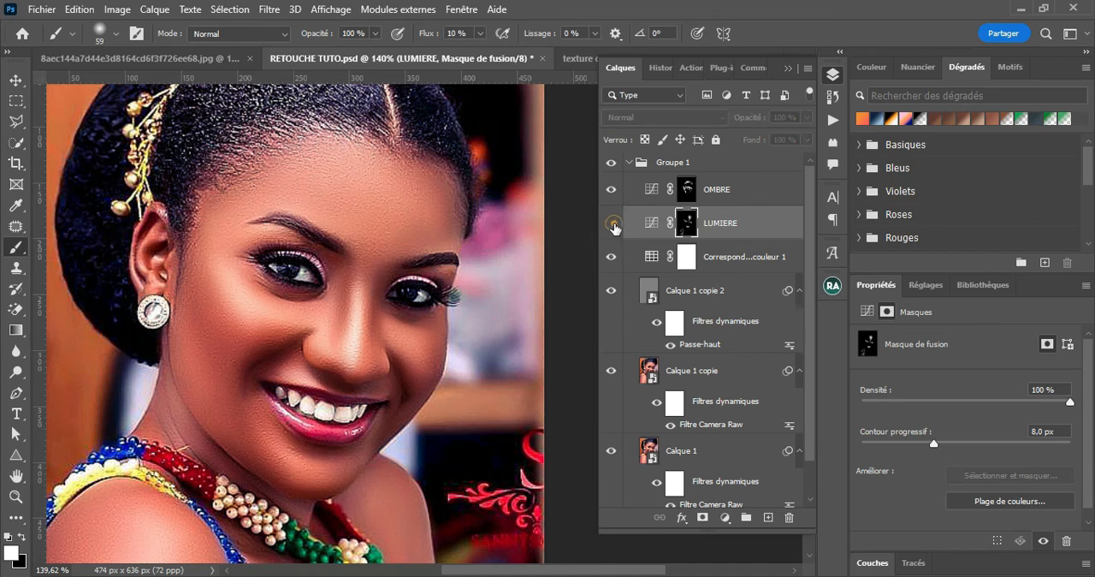
left_click(610, 223)
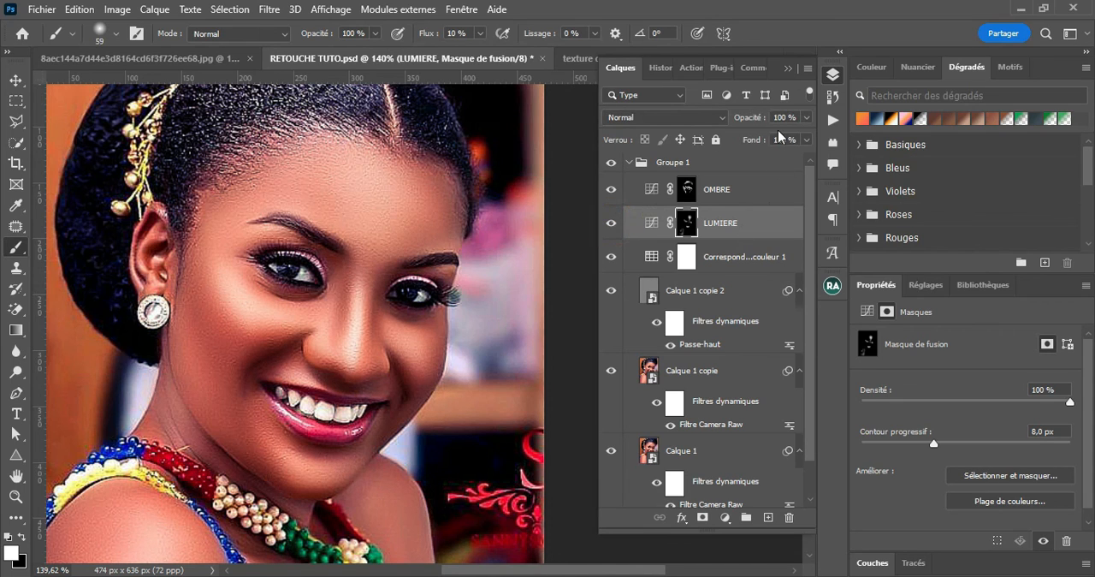
Reduce the LUMIERE layer's opacity to 82% and compare the portrait with the layer hidden and shown
left_click_drag(754, 120, 746, 129)
left_click_drag(743, 139, 735, 145)
left_click(610, 223)
left_click(610, 224)
key("v")
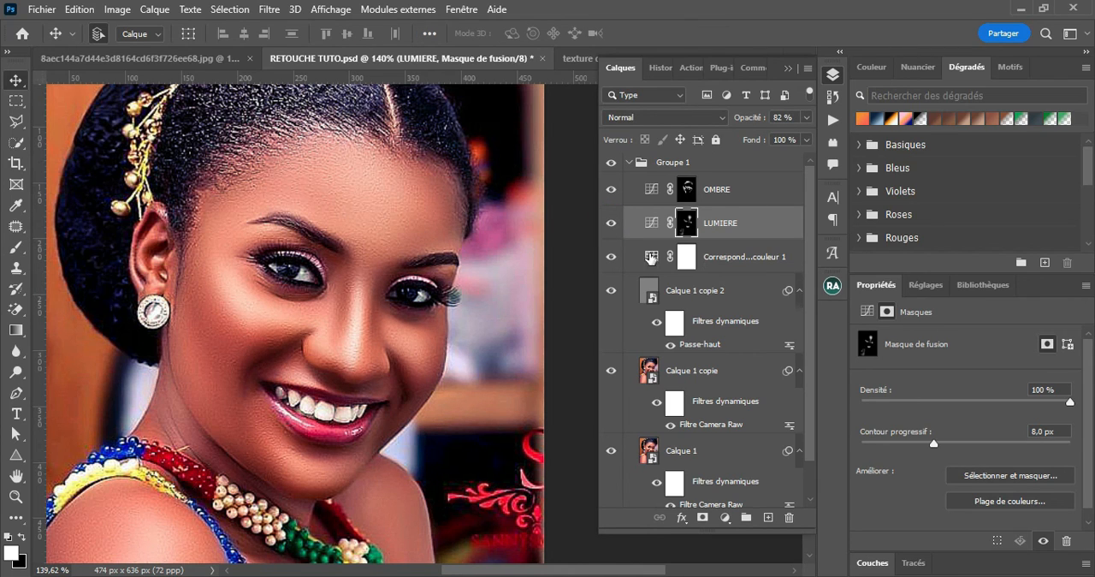
Collapse Groupe 1 and compare the whole portrait before and after retouching by toggling the group's visibility
left_click(628, 163)
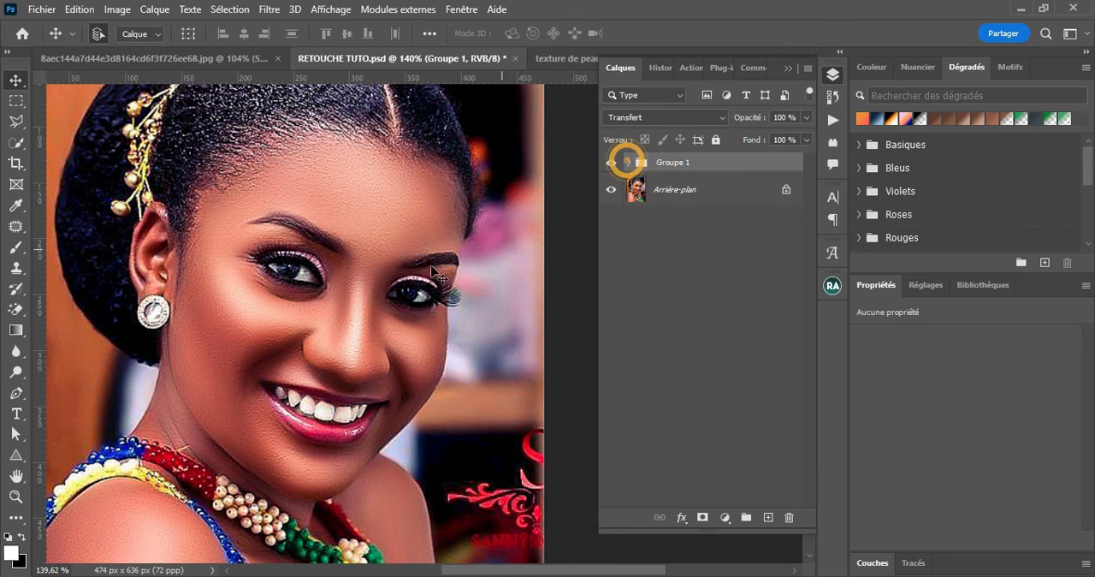
scroll(343, 323, "down", 3)
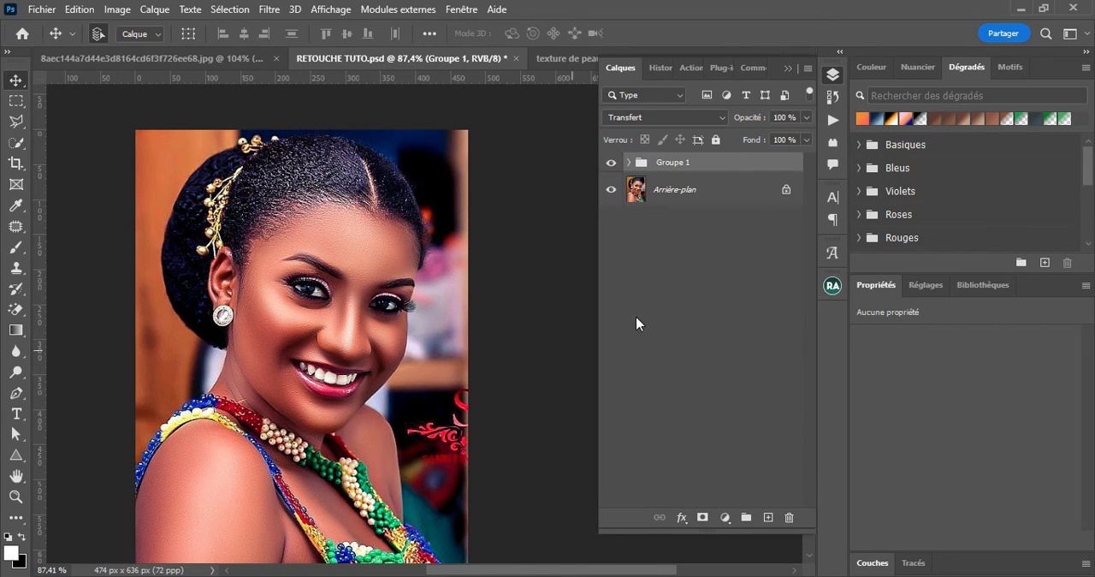
left_click(611, 163)
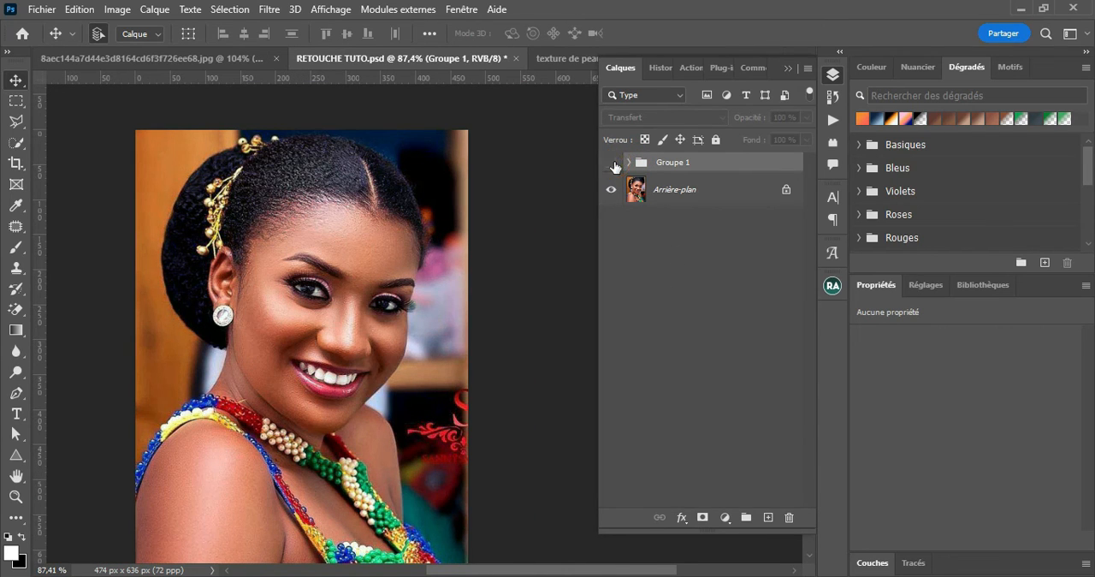
left_click(611, 163)
left_click(612, 163)
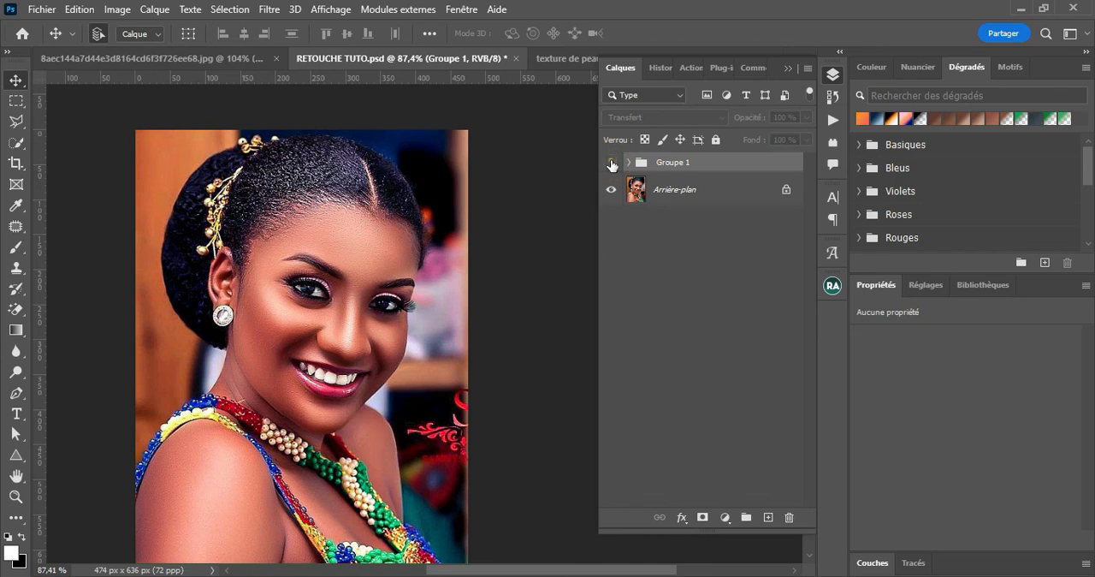
left_click(612, 163)
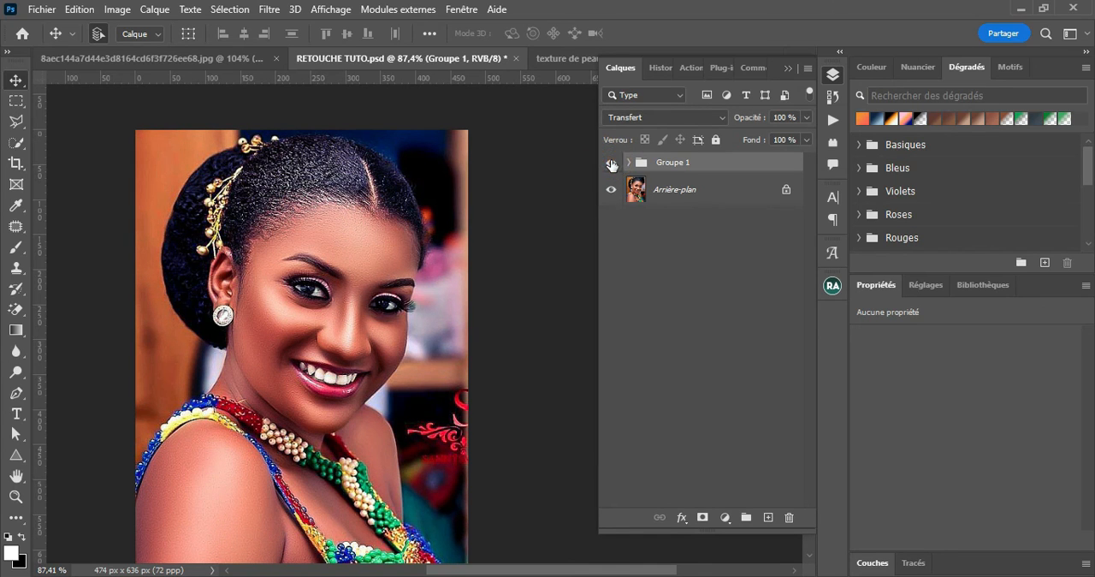
left_click(612, 164)
left_click(612, 163)
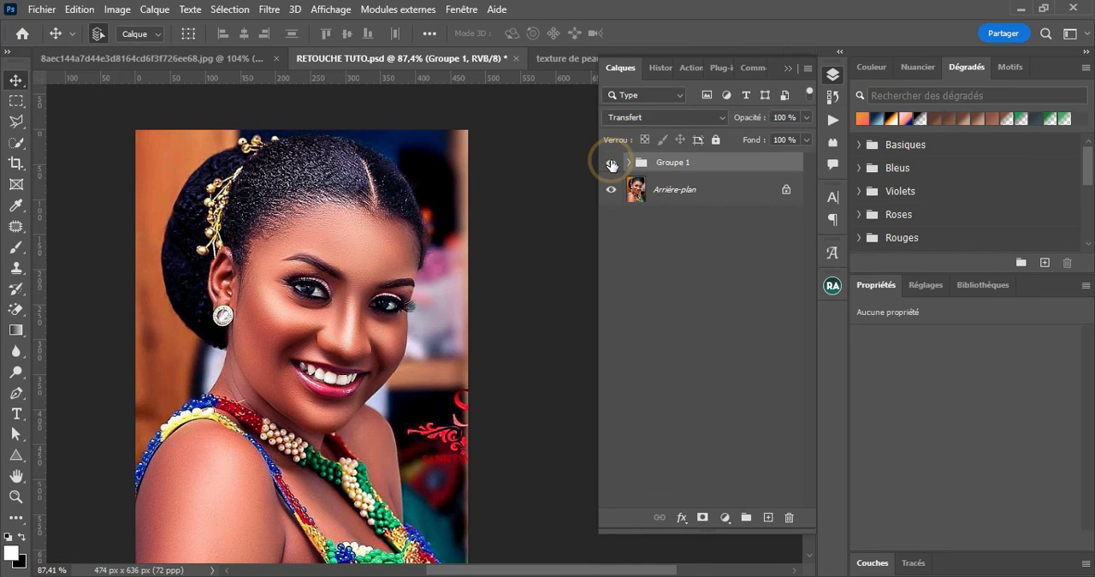